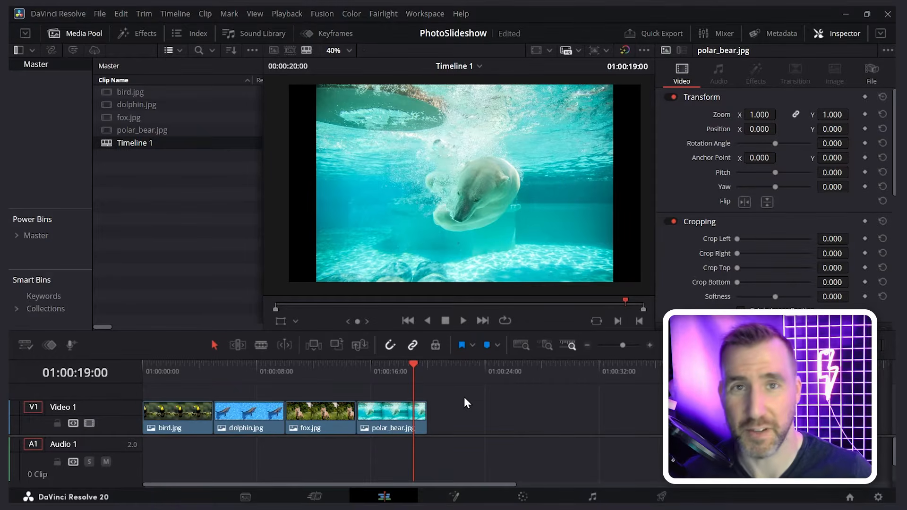
Select all four photo clips on Video 1 and bring up their shared Retime and Scaling settings
click(399, 406)
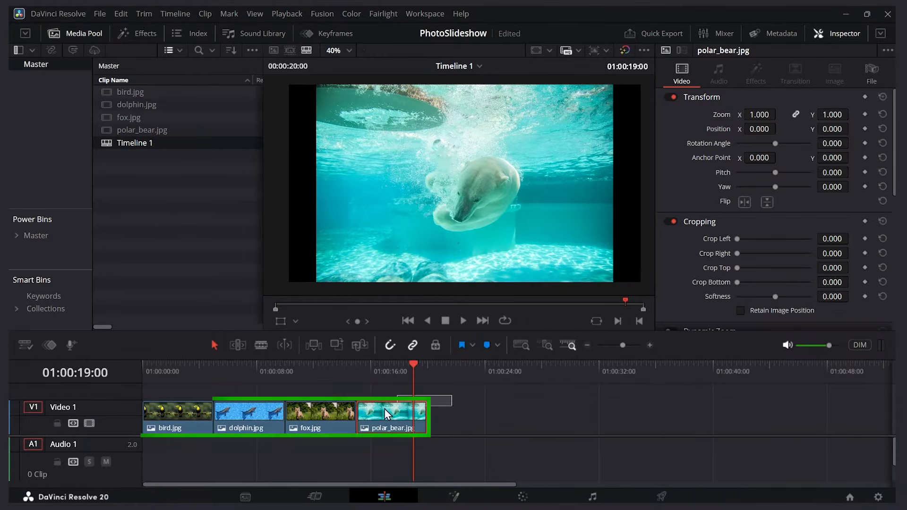
shift+click(169, 412)
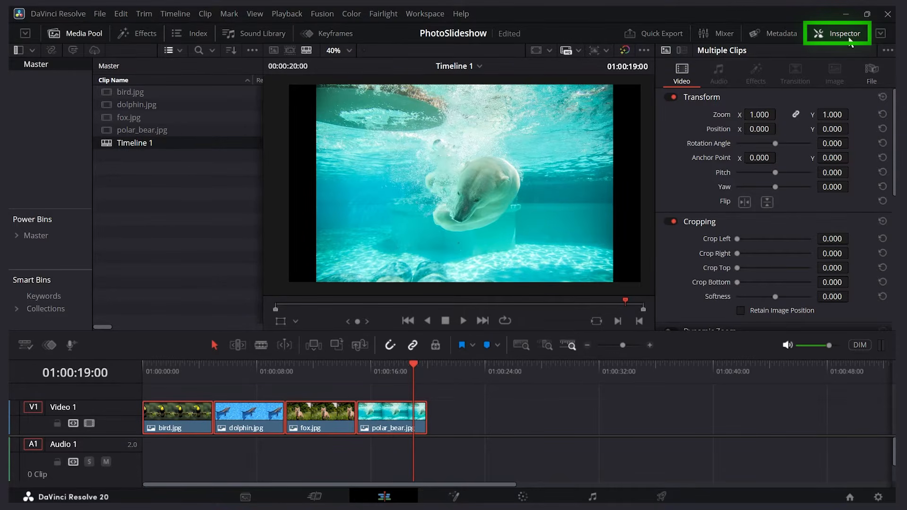
click(845, 34)
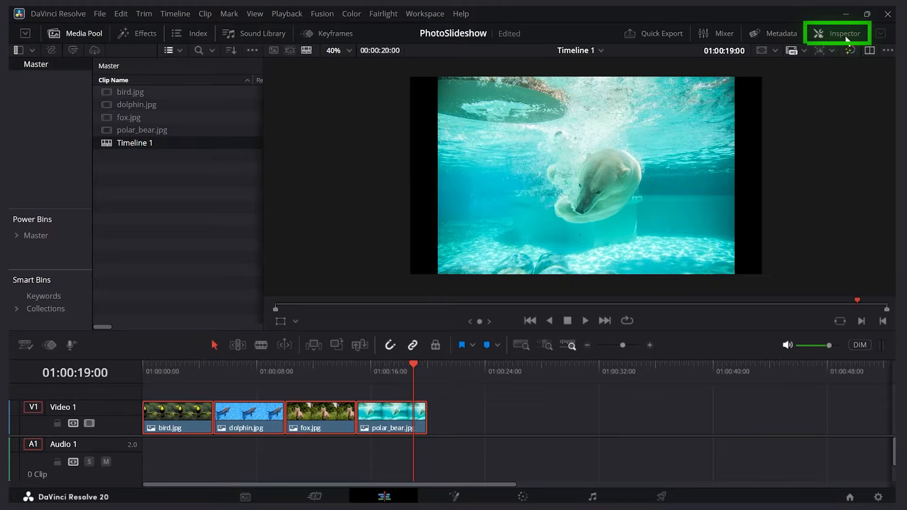
click(846, 36)
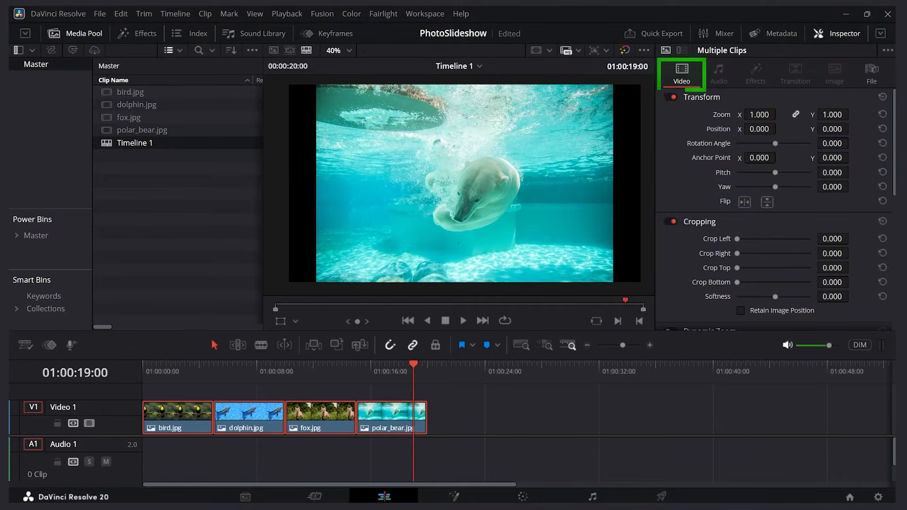
scroll(891, 163, down, 10)
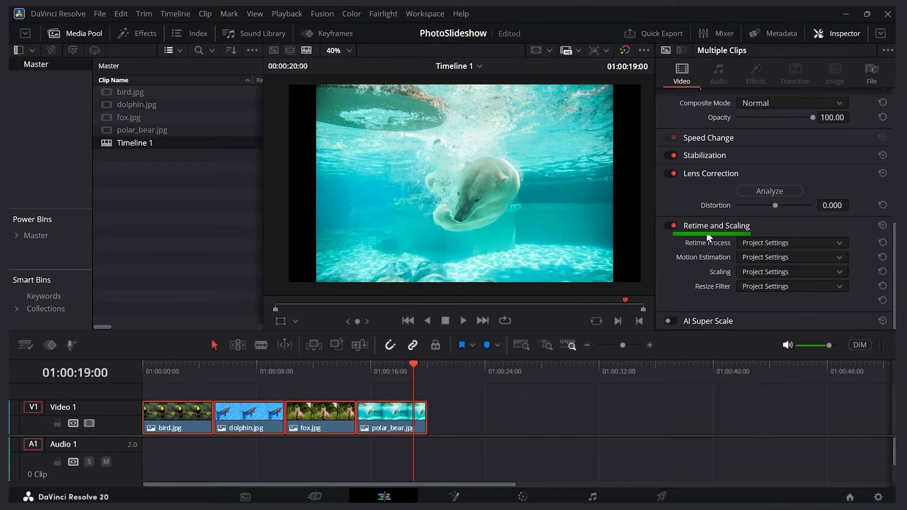
Try the Crop, Fit, Fill and Stretch scaling options on the selected clips and compare several photos with Stretch applied
click(828, 275)
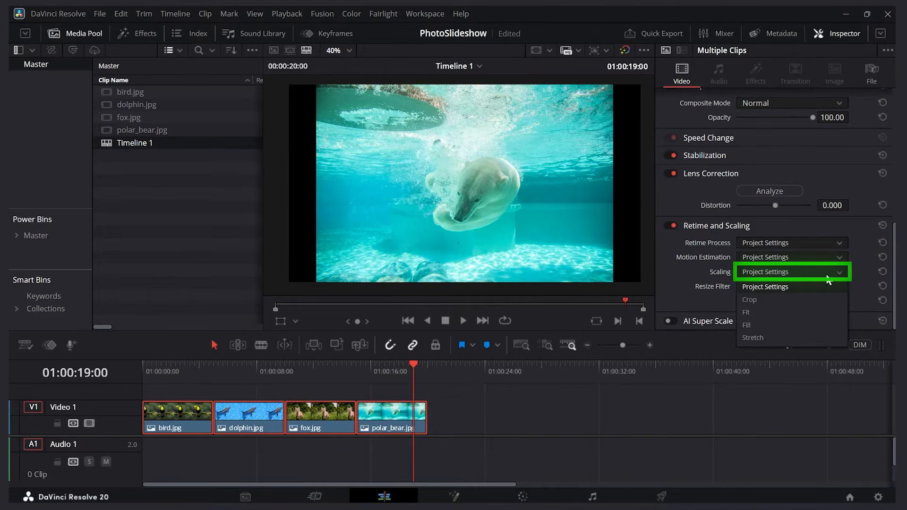
click(802, 300)
click(793, 273)
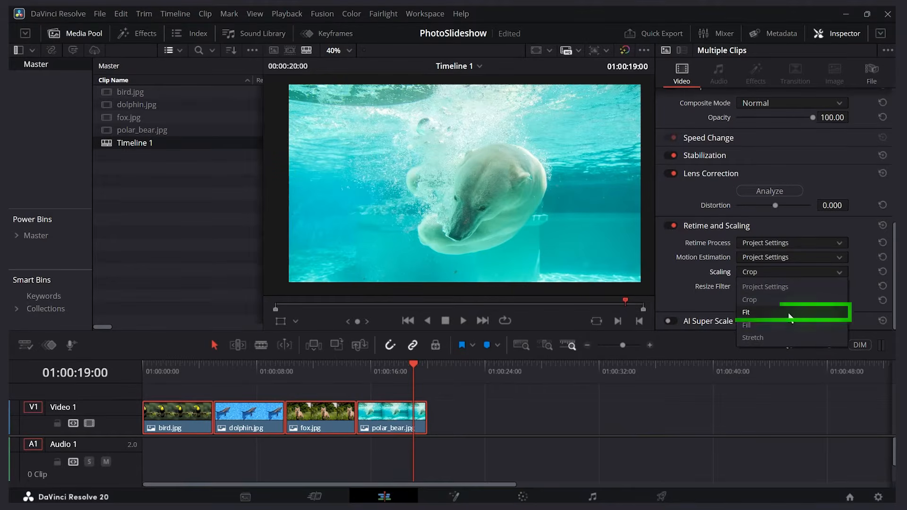
click(787, 312)
click(787, 271)
click(775, 325)
click(789, 272)
click(775, 336)
click(404, 373)
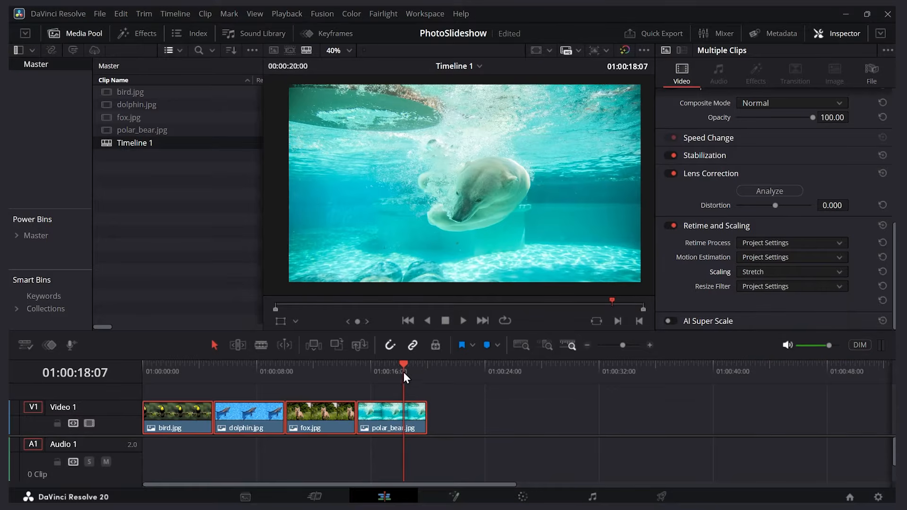
click(339, 369)
click(255, 368)
Set the scaling of all selected clips to Fit and preview the beginning of the slideshow
click(758, 271)
click(755, 311)
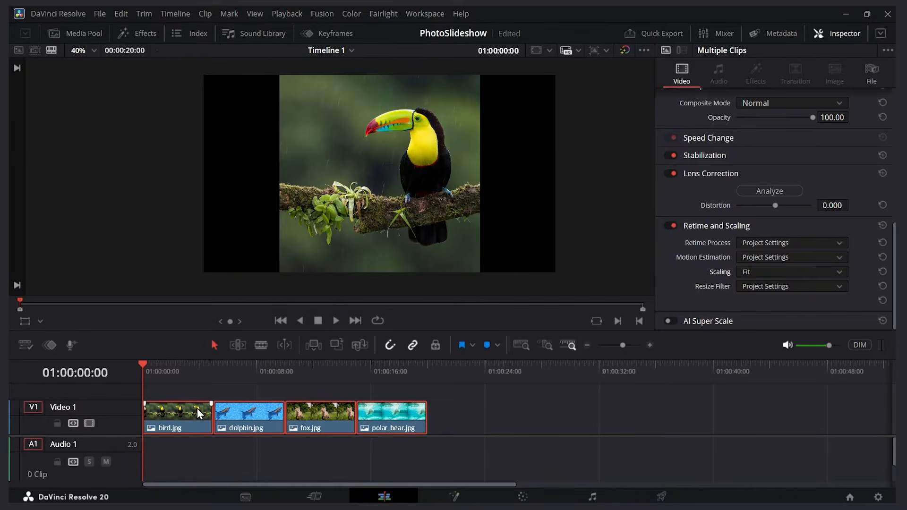
key(space)
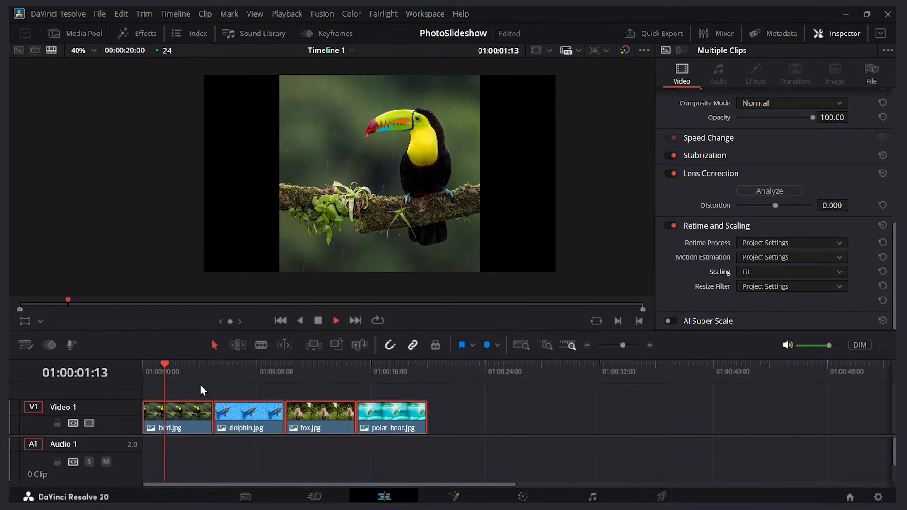
key(space)
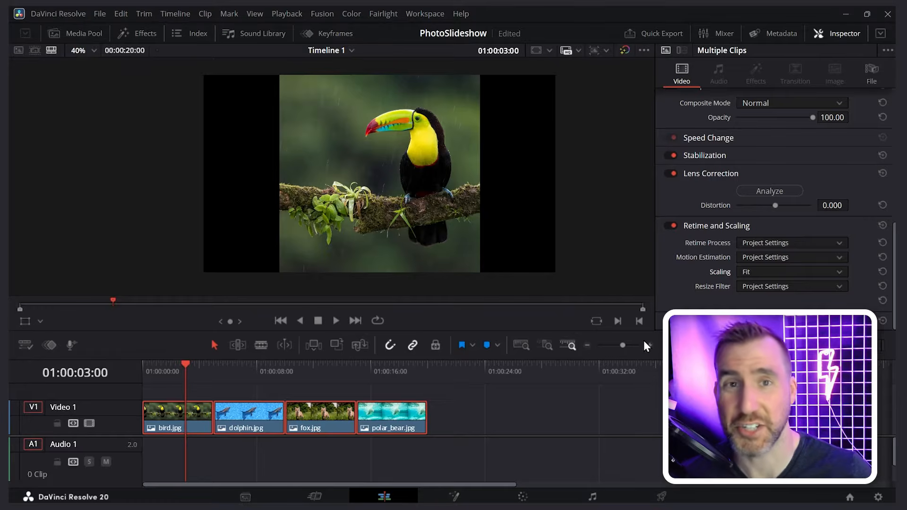
Change the clip duration of all four photos on the timeline to 00:00:03:00
click(457, 409)
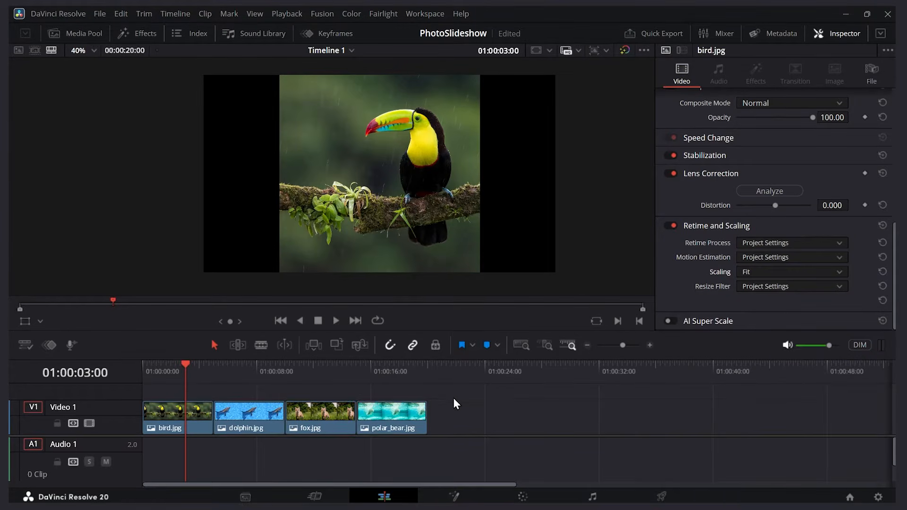
drag(432, 399, 172, 419)
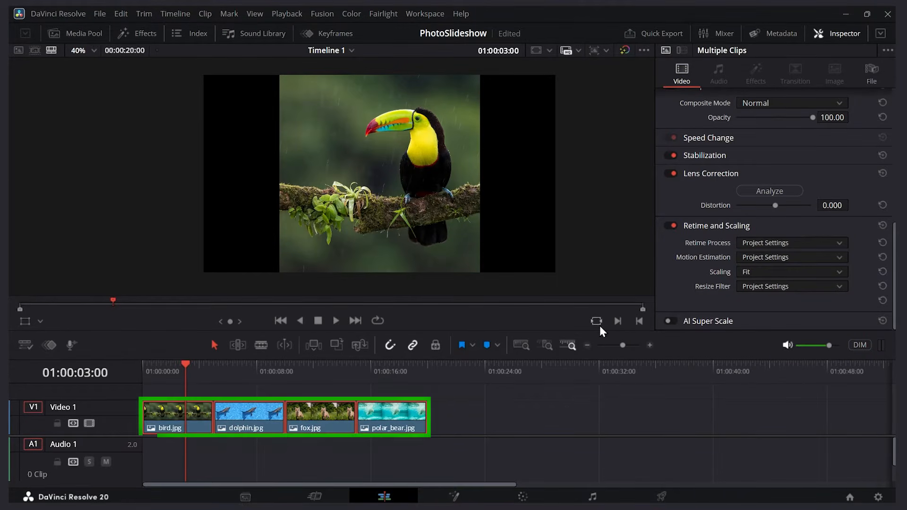
right_click(396, 419)
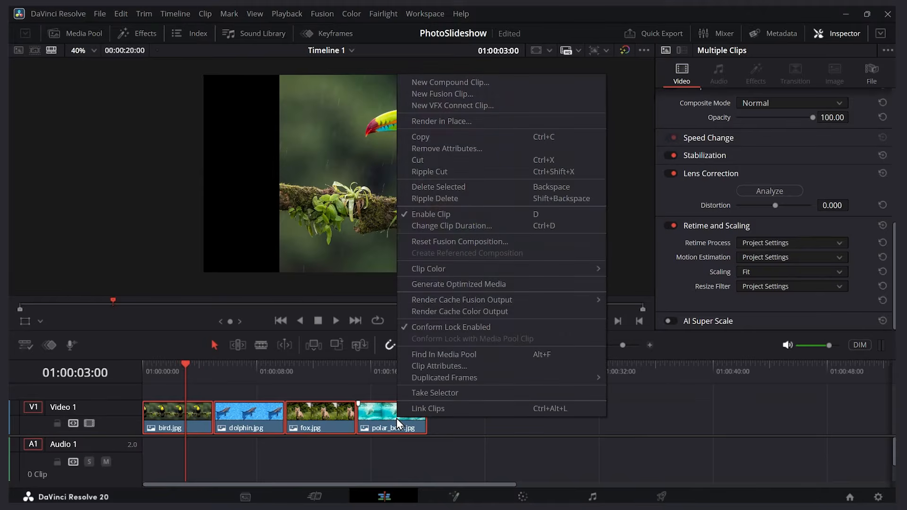
click(483, 226)
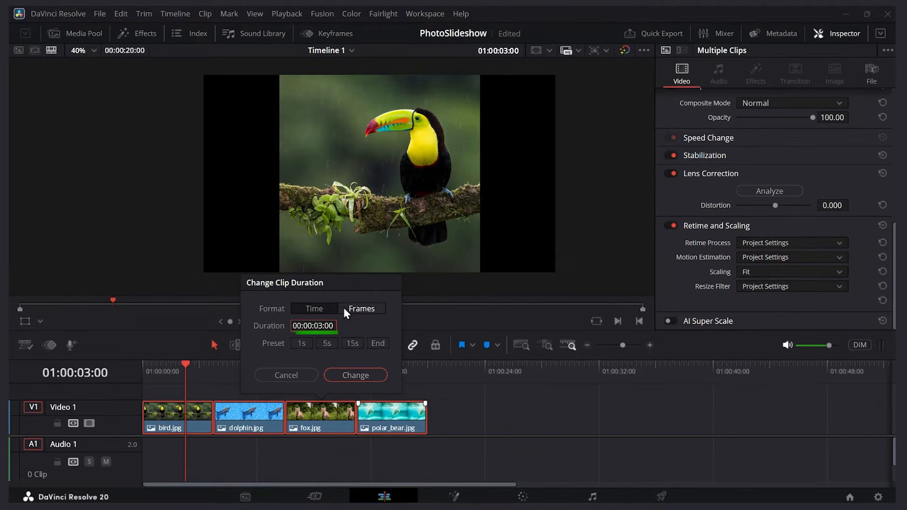
key(Return)
Preview the shortened clips and delete the gaps between all photos on the timeline
click(220, 370)
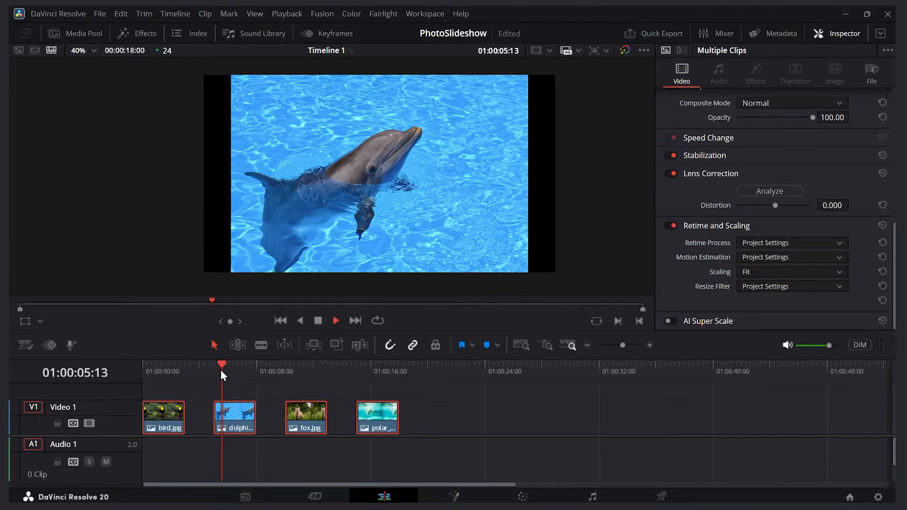
key(space)
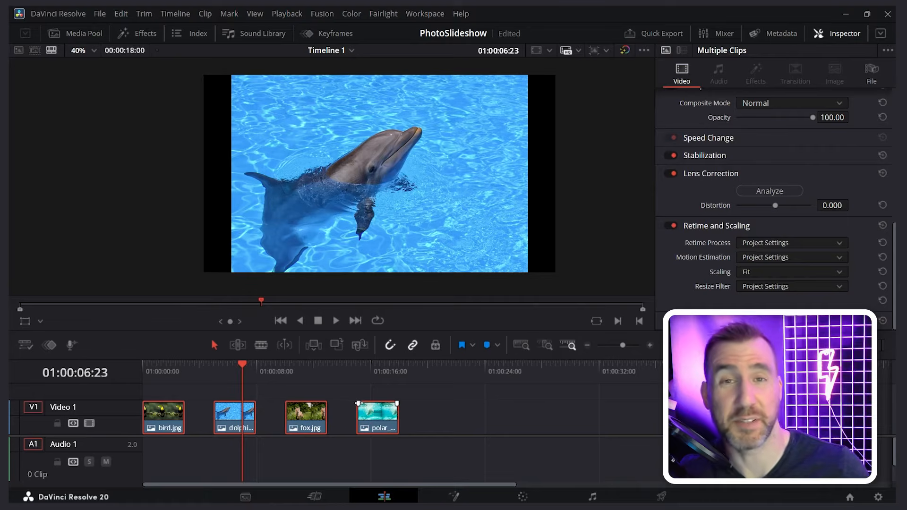
click(124, 19)
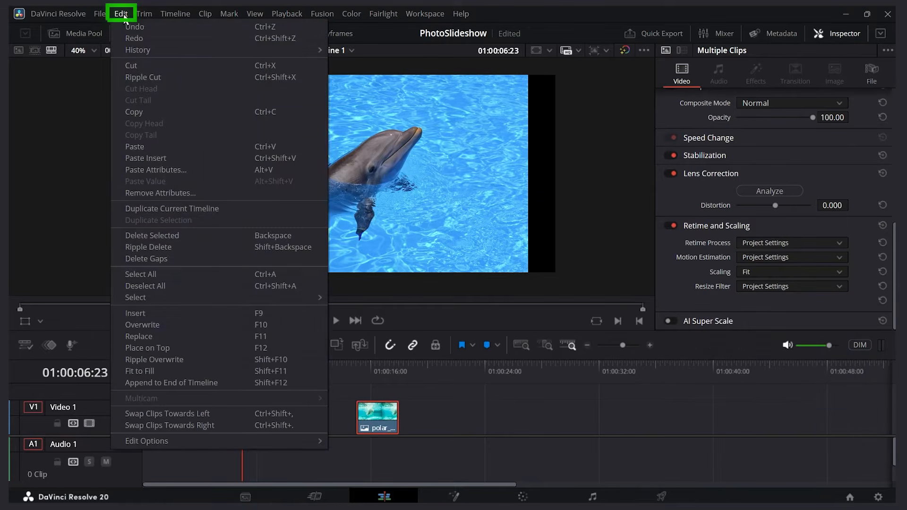
click(197, 259)
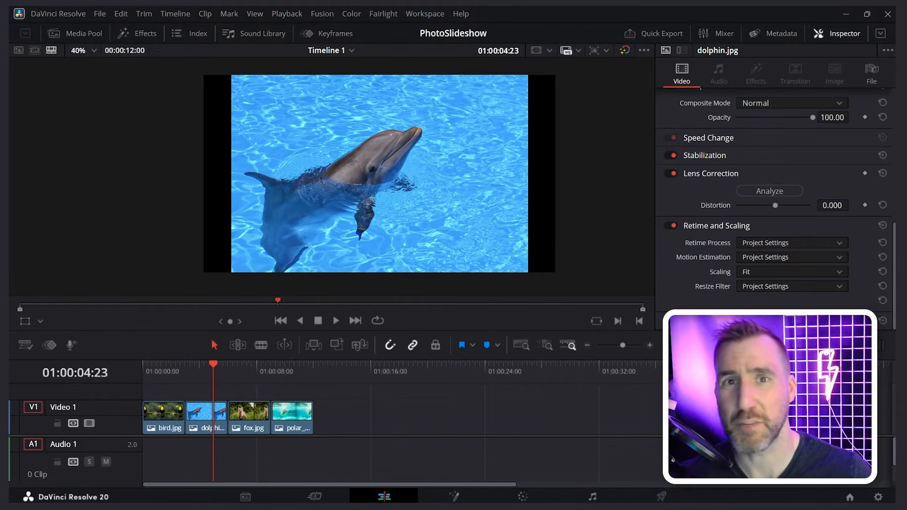
Search the effects for "colored" and apply the Colored Border effect to the dolphin.jpg clip
click(144, 34)
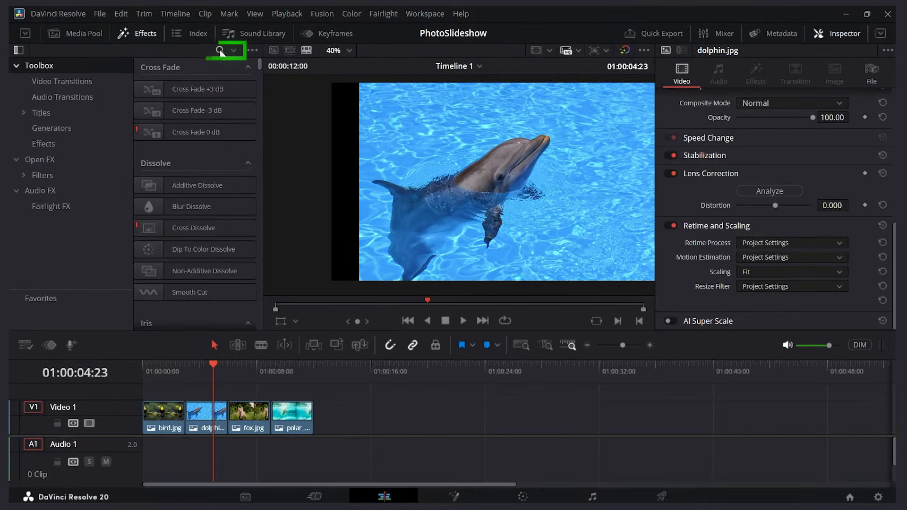
click(220, 51)
text(co)
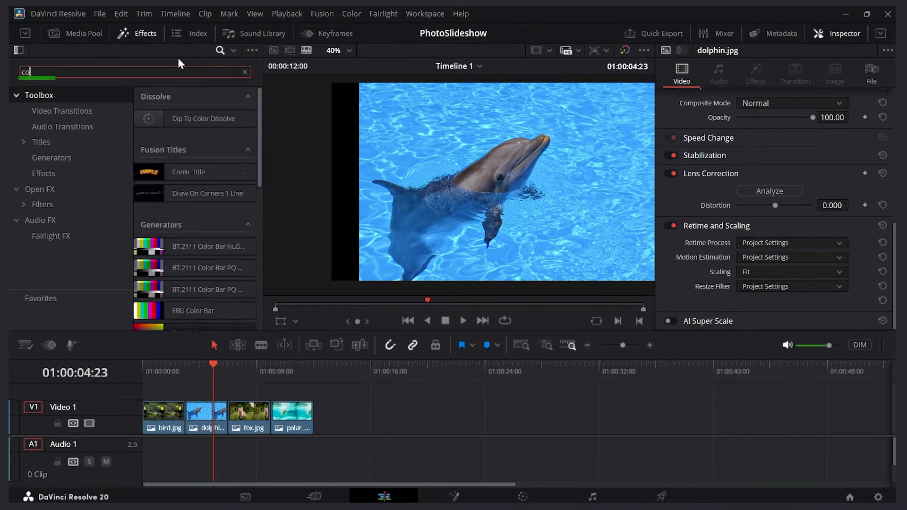
text(lored)
mouse_move(193, 121)
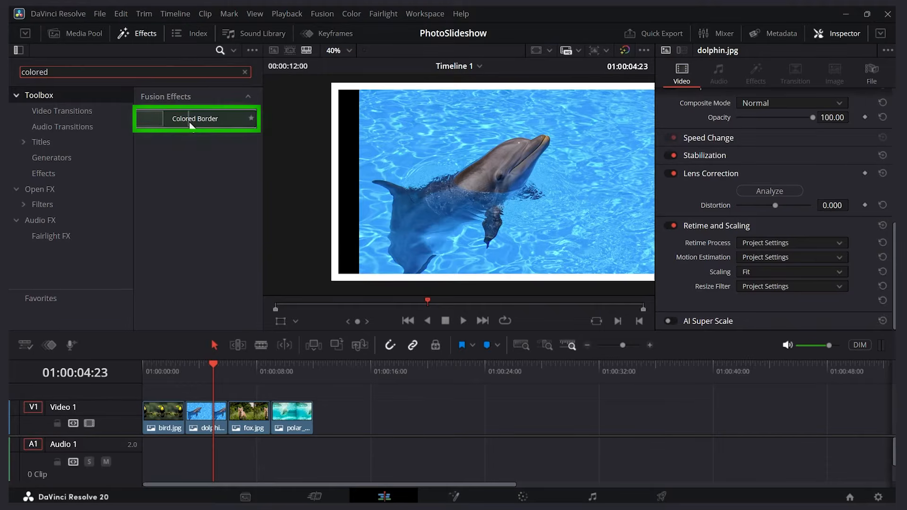
drag(190, 119, 198, 413)
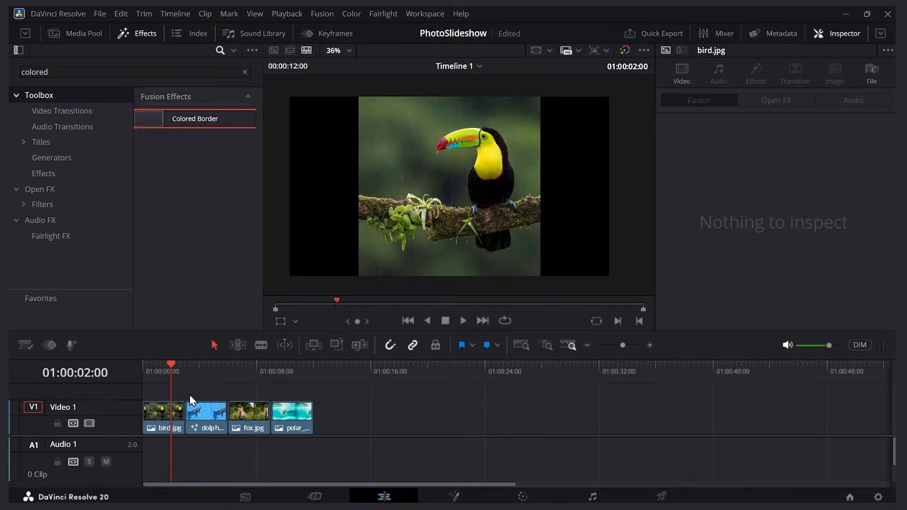
Try the Colored Border effect on the bird.jpg clip and undo the border effects on the timeline clips
drag(189, 124, 169, 410)
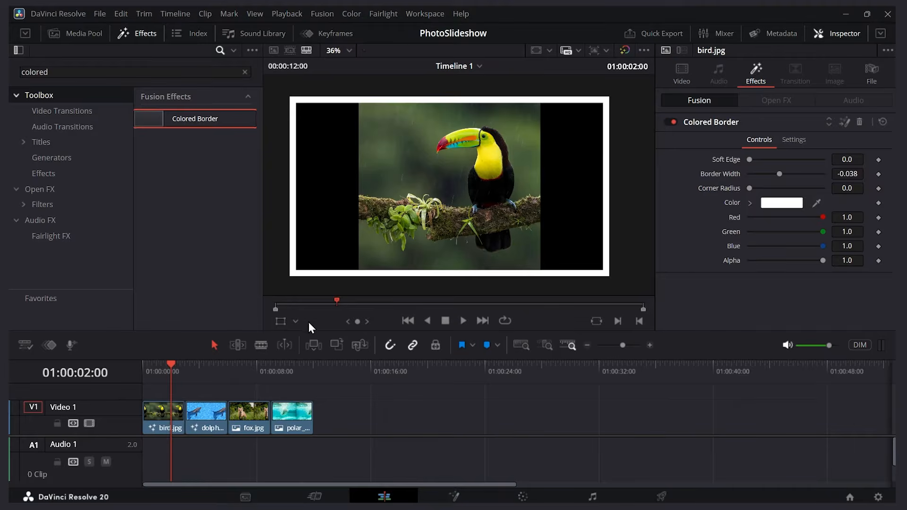
key(ctrl+z)
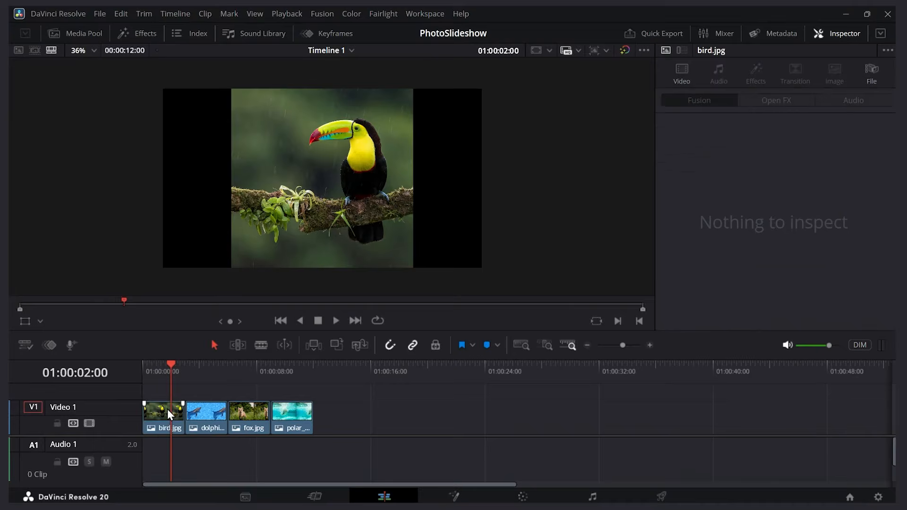
Open the bird.jpg clip in Fusion and arrange the workspace with a single viewer and the Inspector hidden
click(165, 413)
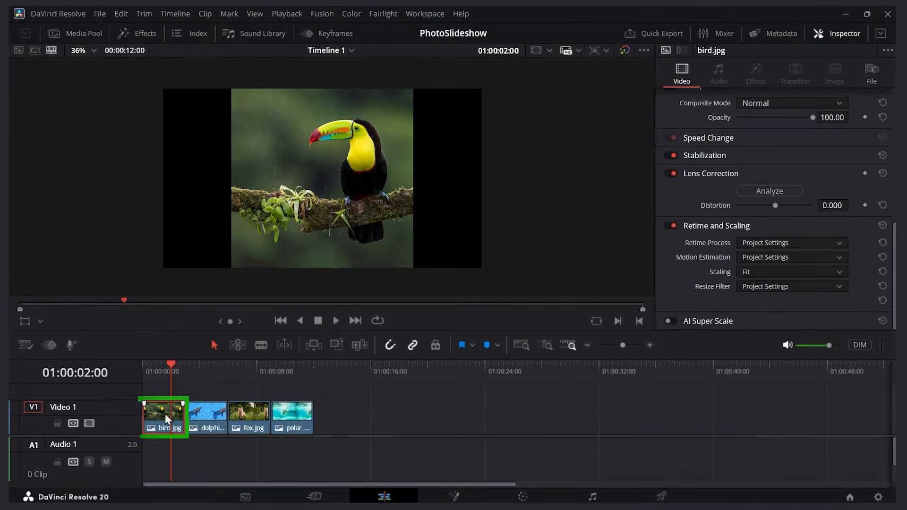
right_click(160, 410)
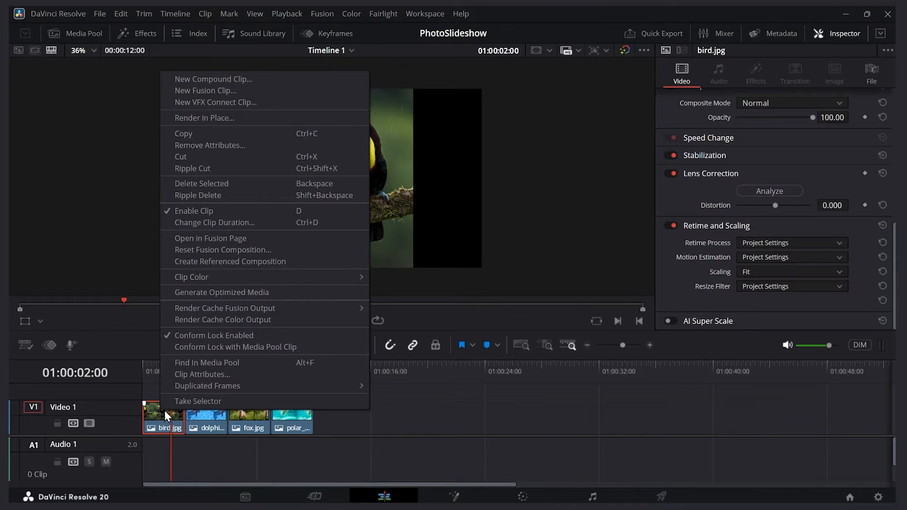
click(215, 240)
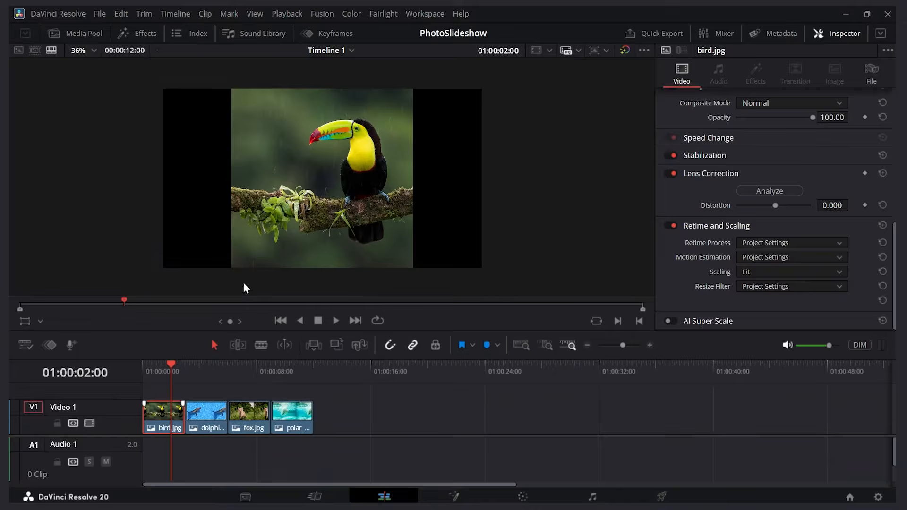
click(849, 36)
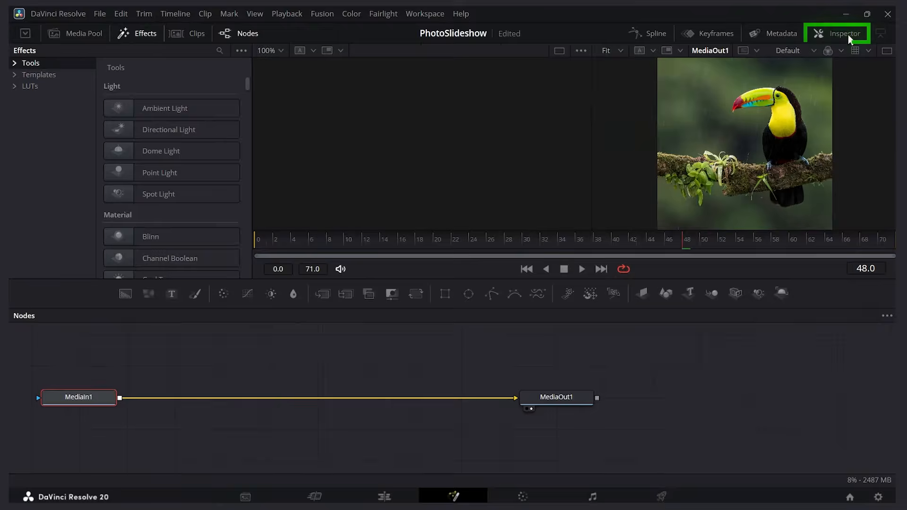
click(887, 51)
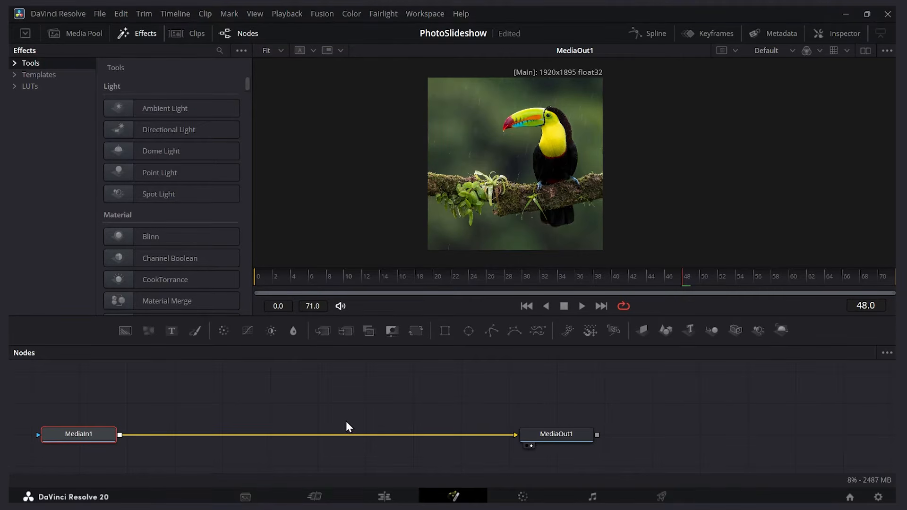
Find the Colored Border template by searching "colored", insert it between MediaIn1 and MediaOut1, and return to the edit timeline
click(144, 37)
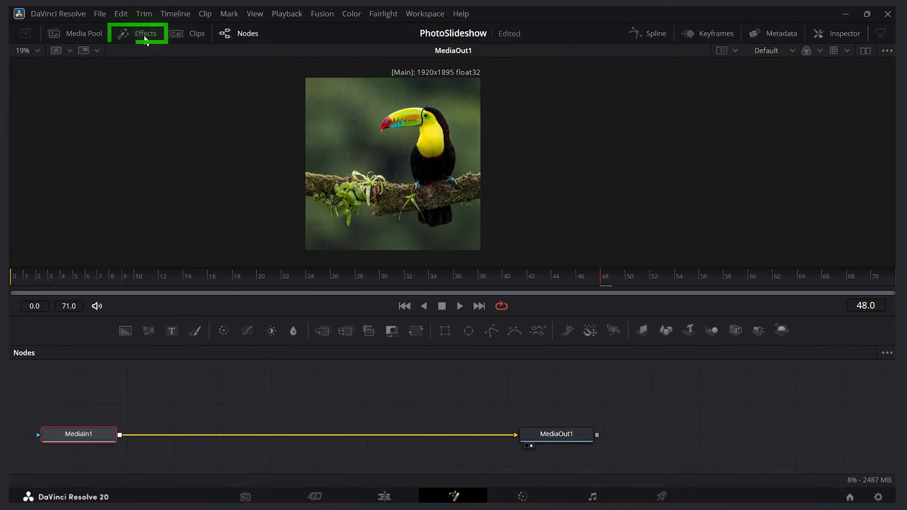
click(142, 34)
click(220, 49)
text(colored)
click(36, 91)
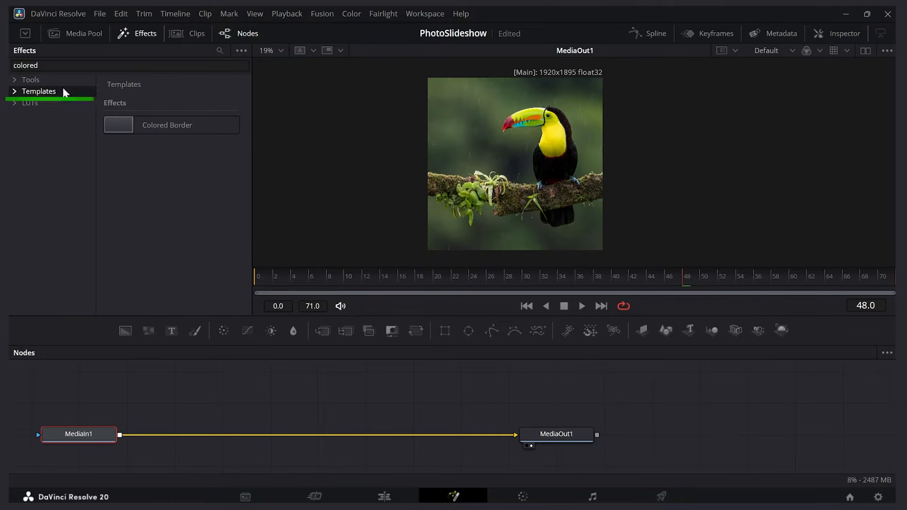
drag(167, 125, 207, 209)
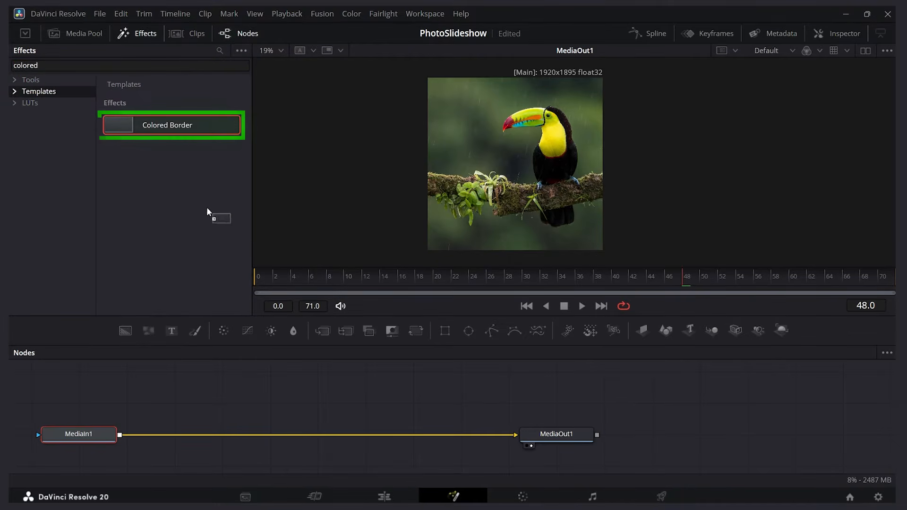
drag(274, 363, 299, 435)
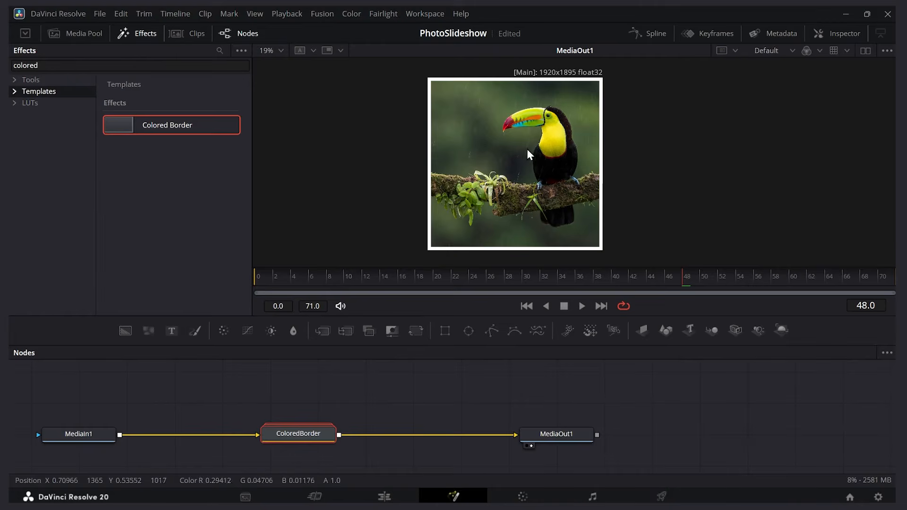
click(385, 497)
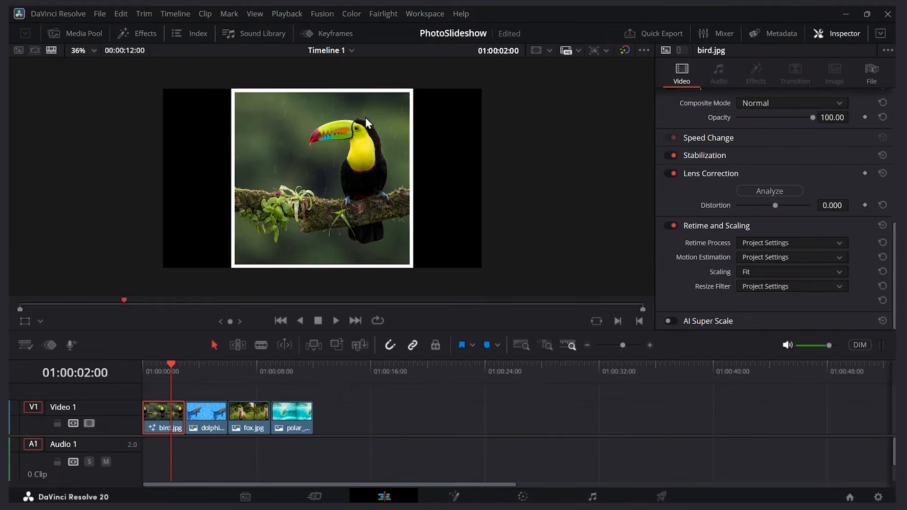
Open the bird.jpg clip in Fusion and show the strip of timeline clips below the nodes
right_click(159, 415)
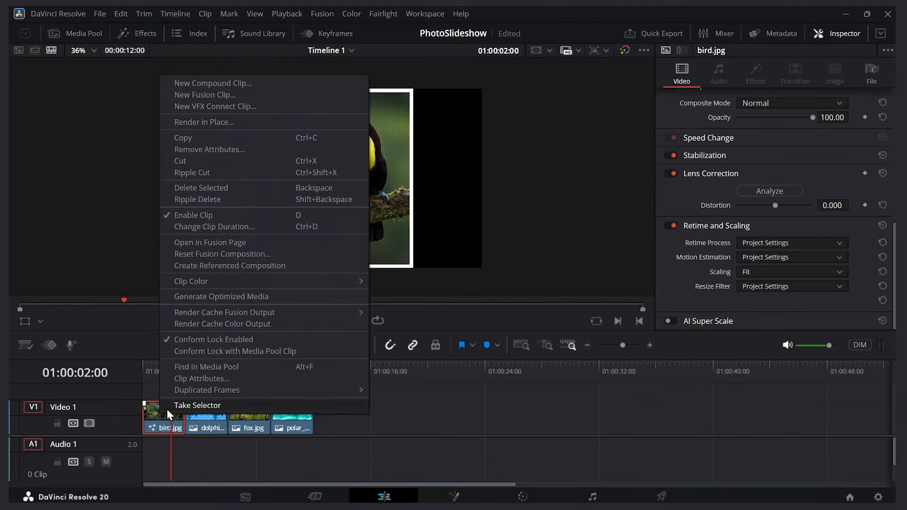
click(217, 250)
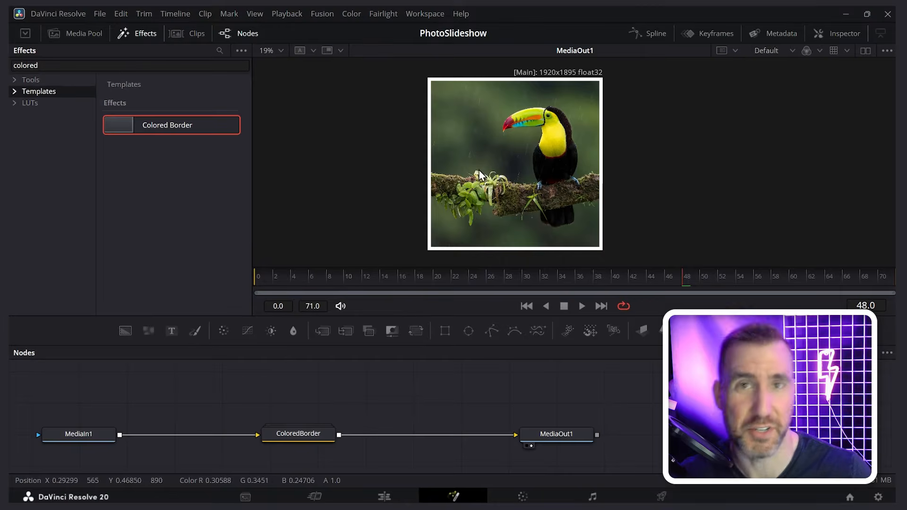
click(193, 40)
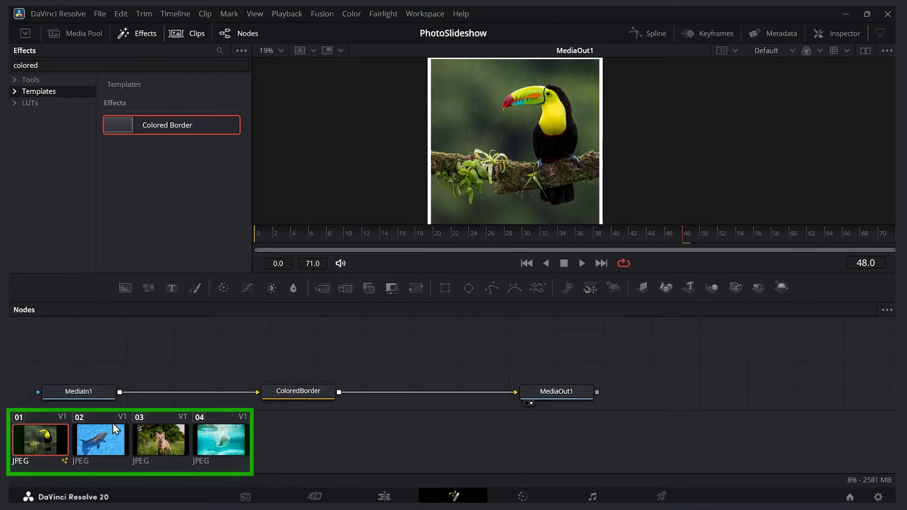
Select the polar bear, fox and dolphin clips and apply the bird clip's Fusion composition to them
click(221, 441)
shift+click(172, 436)
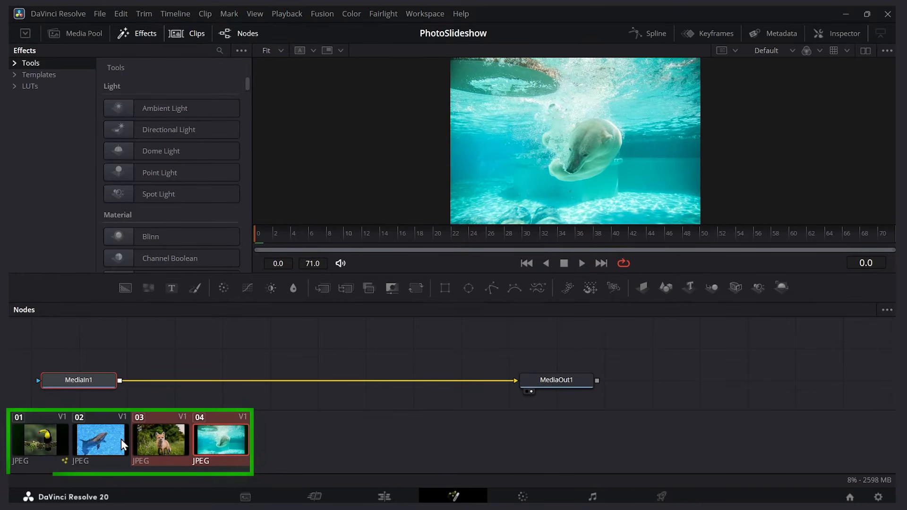
shift+click(106, 439)
right_click(34, 437)
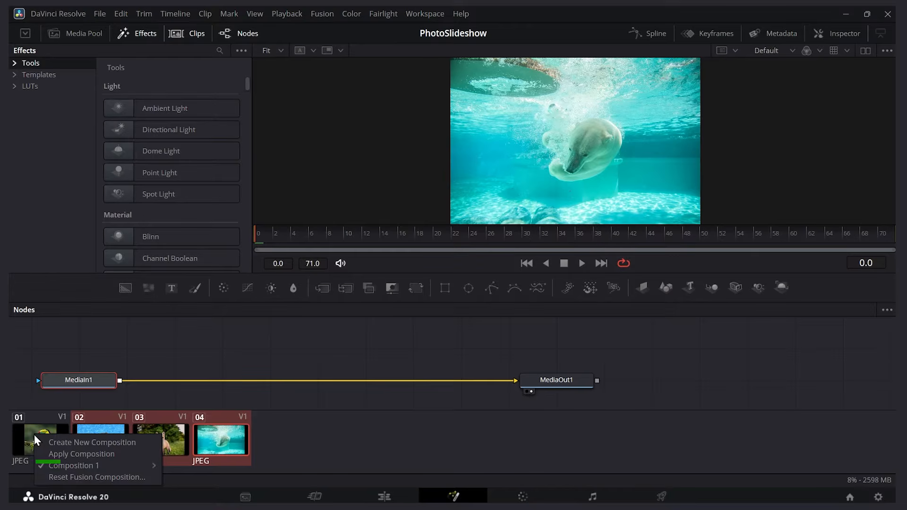
click(96, 454)
click(553, 297)
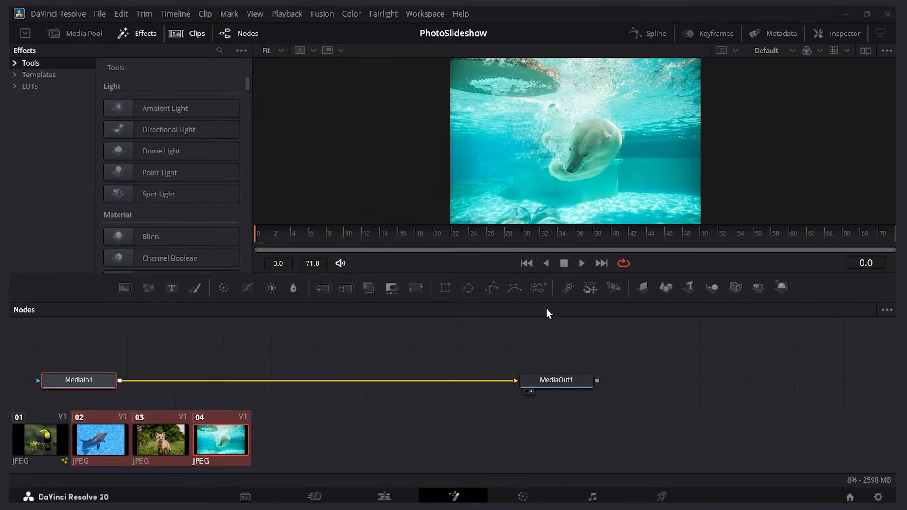
Check the borders on the fox and polar bear clips in Fusion, and on all four clips in the edit timeline
click(164, 432)
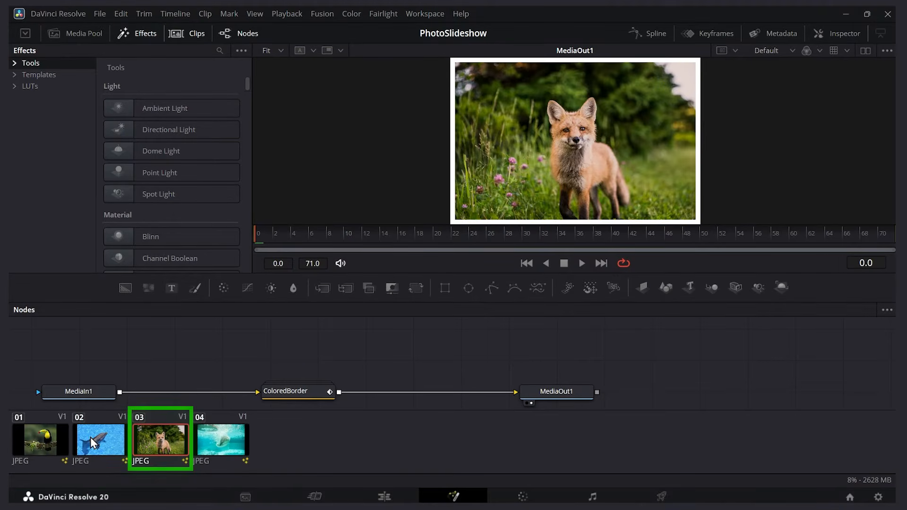
click(228, 437)
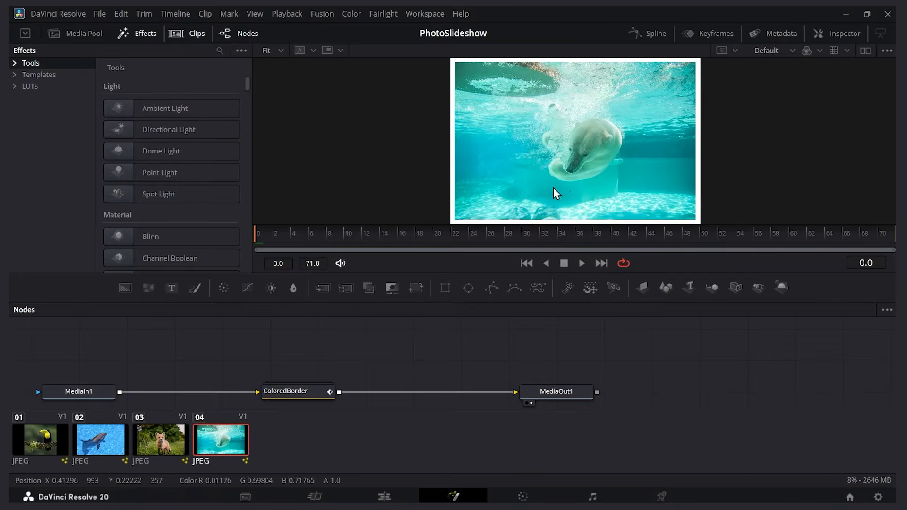
click(383, 495)
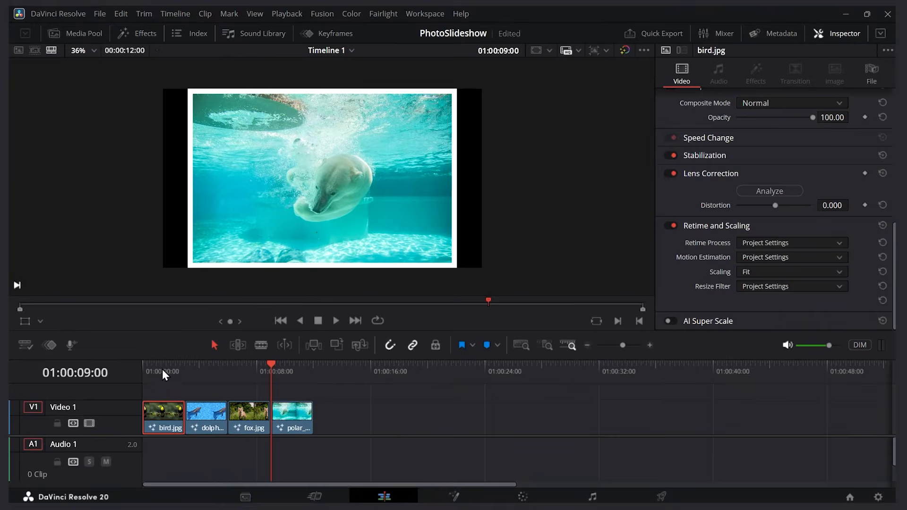
click(163, 369)
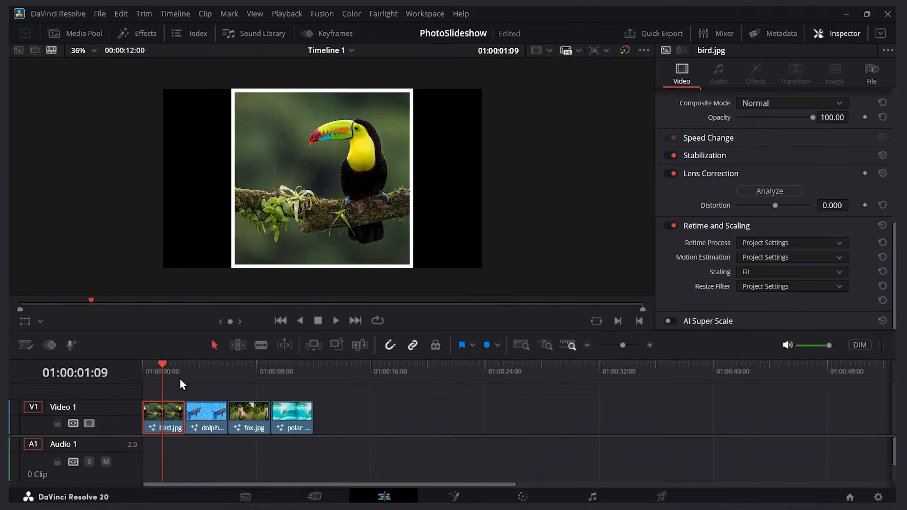
click(213, 370)
click(254, 366)
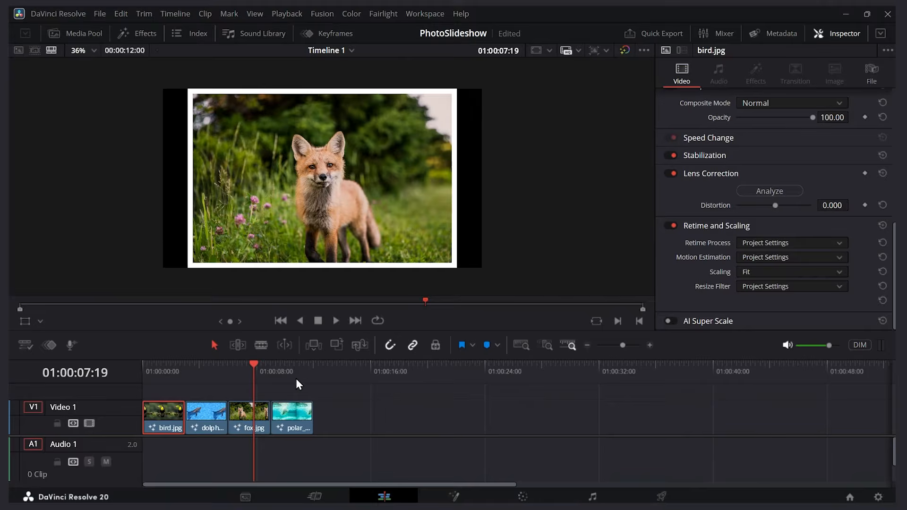
click(302, 368)
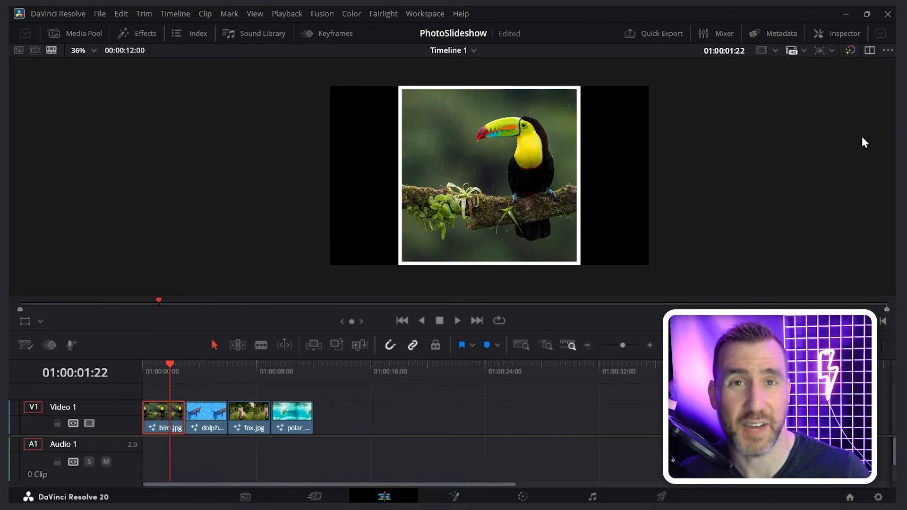
Search the effects for "blank" and apply the Blanking Fill effect to the bird.jpg clip
click(137, 33)
click(93, 75)
text(blank)
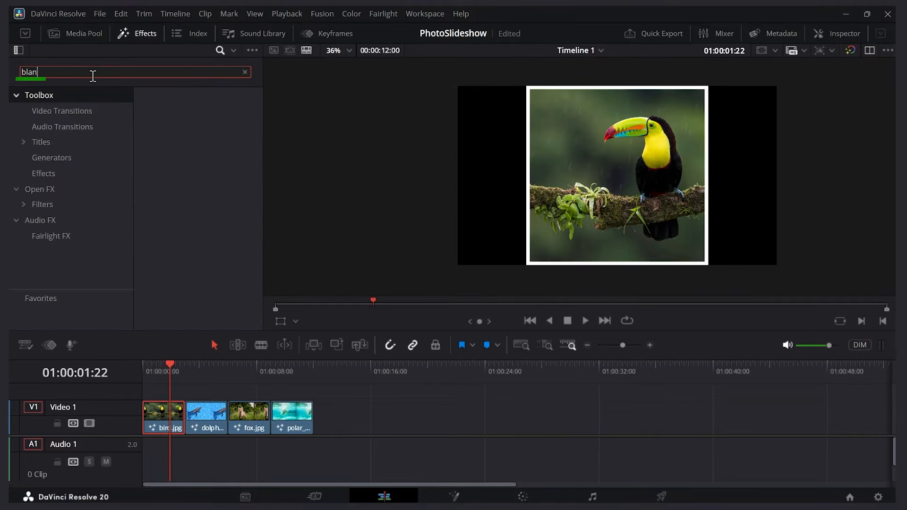
click(50, 190)
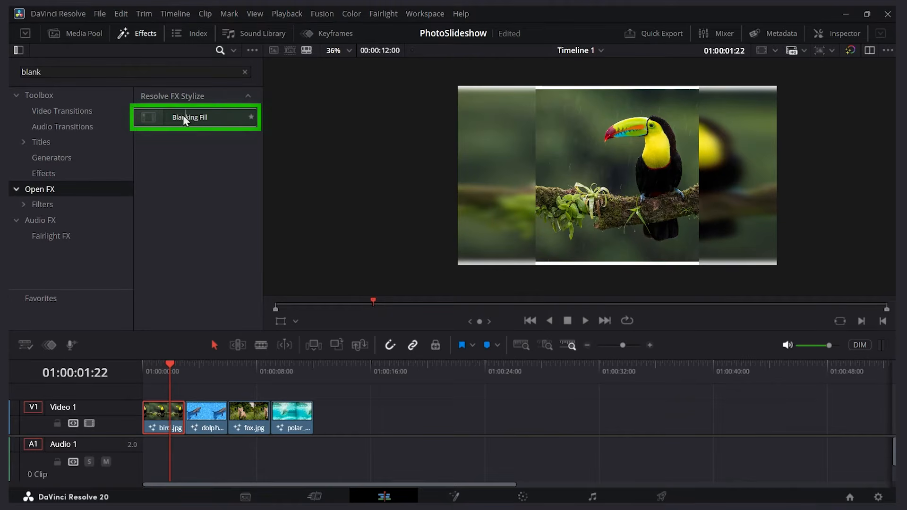
drag(146, 113, 153, 409)
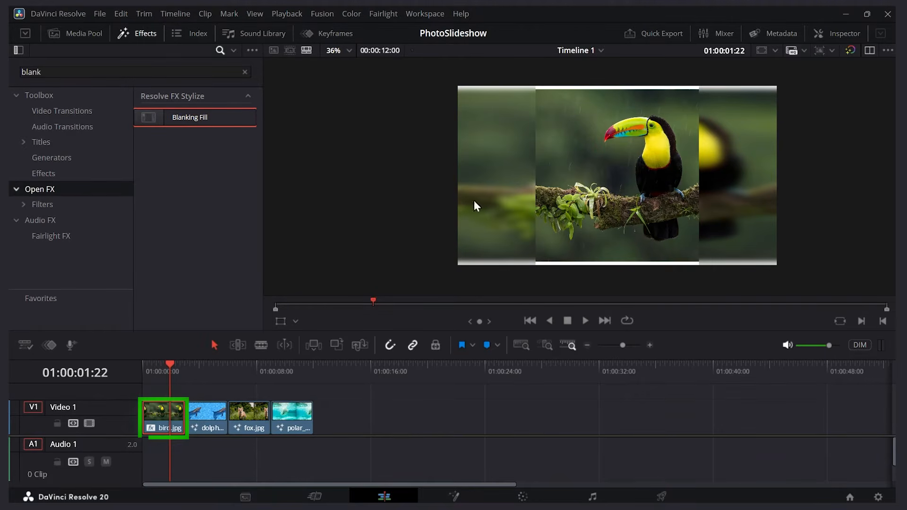
Show the Blanking Fill settings with the effects library hidden, and compare the image with the effect off and on
click(841, 38)
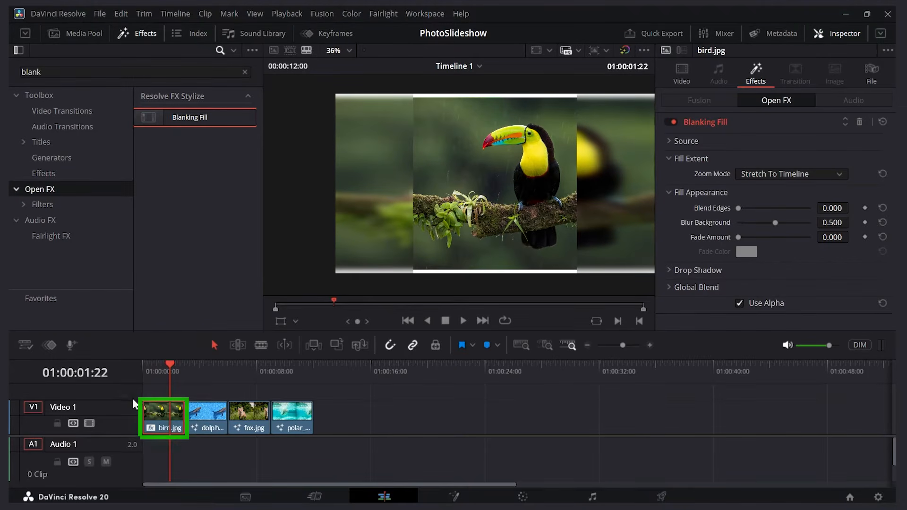
key(ctrl+6)
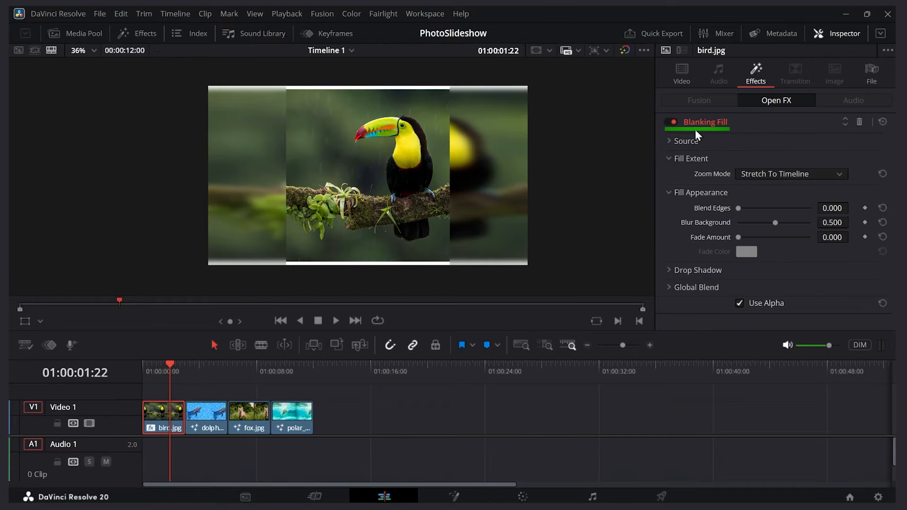
click(670, 122)
click(671, 122)
Set the Blanking Fill source's left and right crop to -0.100 and save the project
click(669, 140)
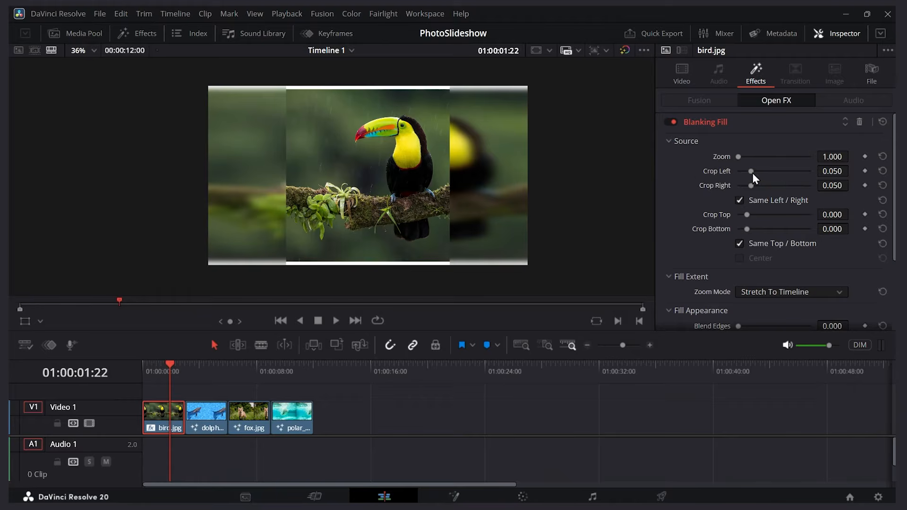
drag(752, 176, 731, 174)
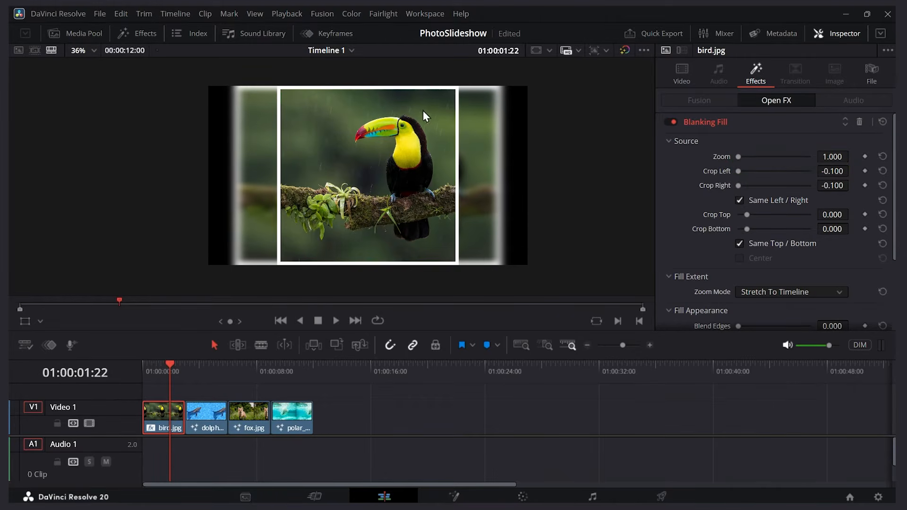
key(ctrl+s)
Change the fill's Zoom Mode to Manual, with Expand at 2.000 and Aspect at 1.036
scroll(687, 178, down, 1)
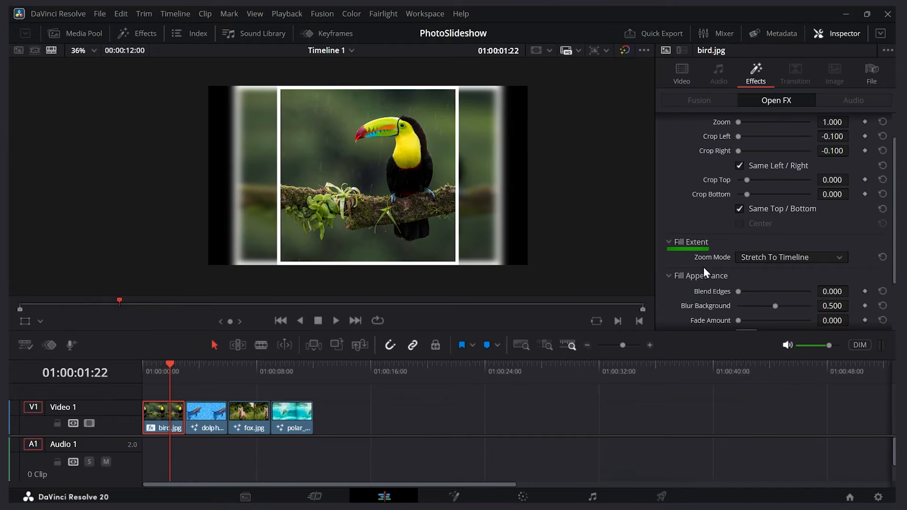
click(838, 258)
click(798, 298)
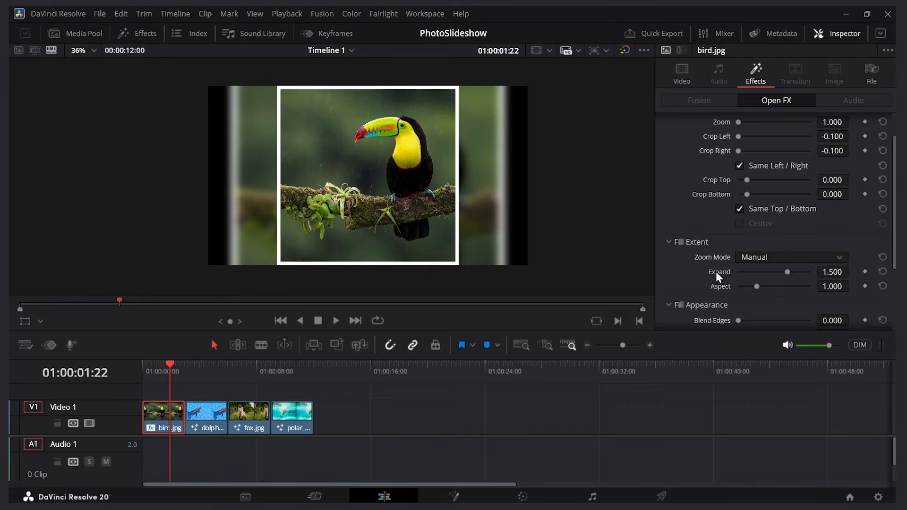
drag(786, 274, 812, 275)
drag(757, 287, 822, 273)
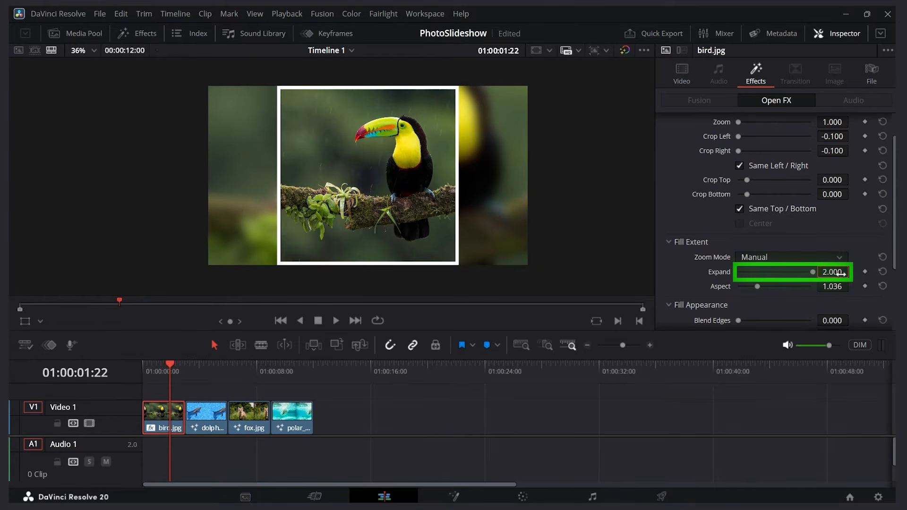
Try an Expand value of 4 for the background fill and reduce it to 1.907
double_click(841, 274)
text(4)
key(Return)
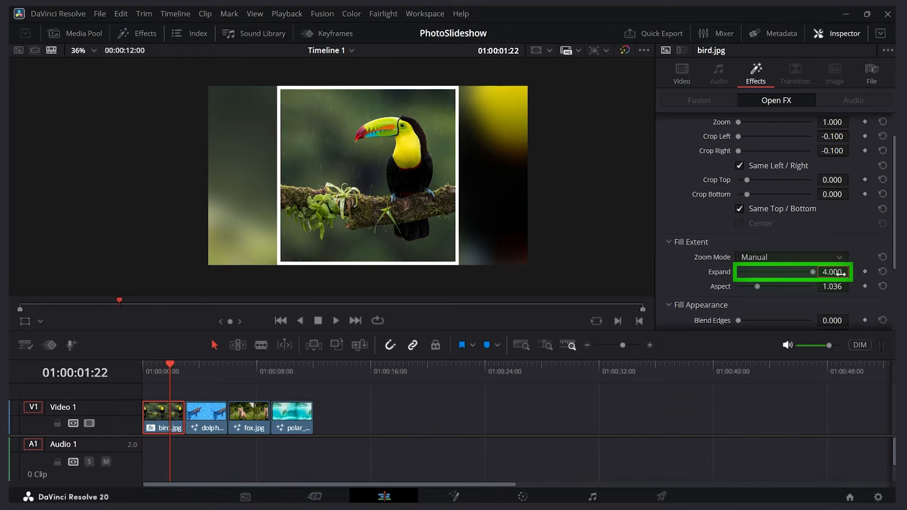
mouse_move(812, 272)
mouse_down()
mouse_move(795, 275)
mouse_move(812, 282)
mouse_up()
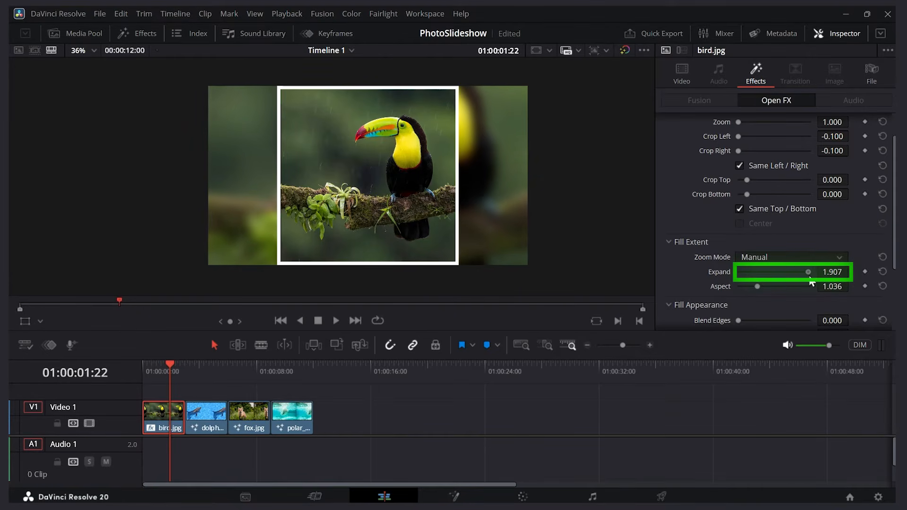
Give the Blanking Fill a drop shadow with strength 1.000, drop distance 0.040 and blur 0.636
scroll(690, 186, down, 3)
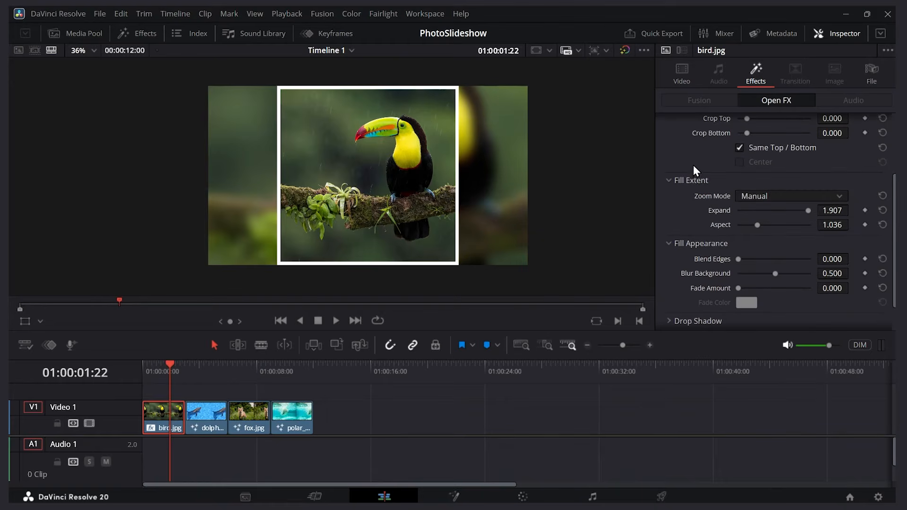
scroll(689, 173, down, 2)
click(668, 287)
scroll(692, 210, down, 2)
drag(740, 269, 804, 276)
drag(740, 297, 786, 311)
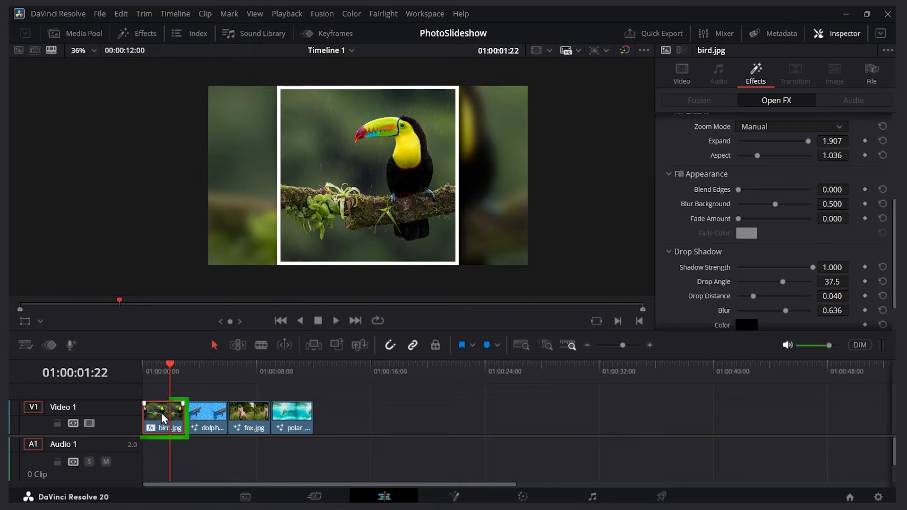
Copy the bird.jpg clip and paste only its Plugins attribute onto the dolphin, fox and polar bear clips
right_click(160, 412)
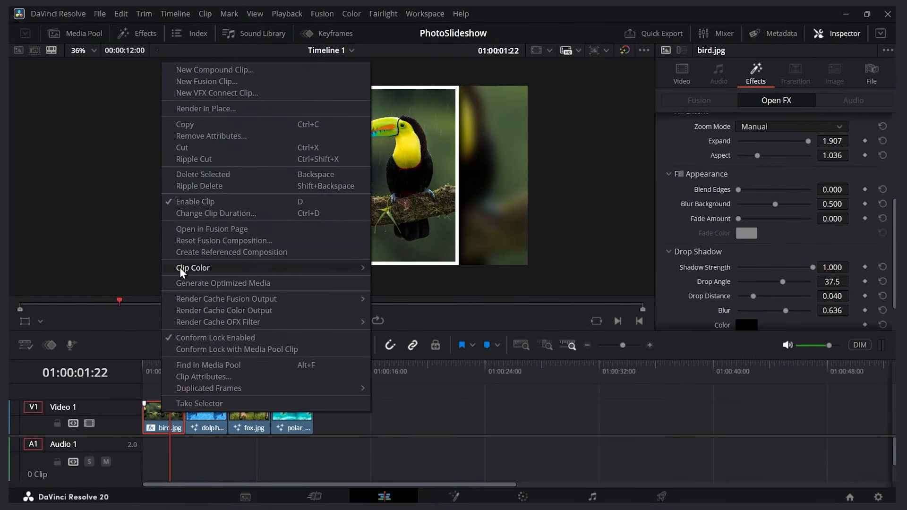
click(203, 127)
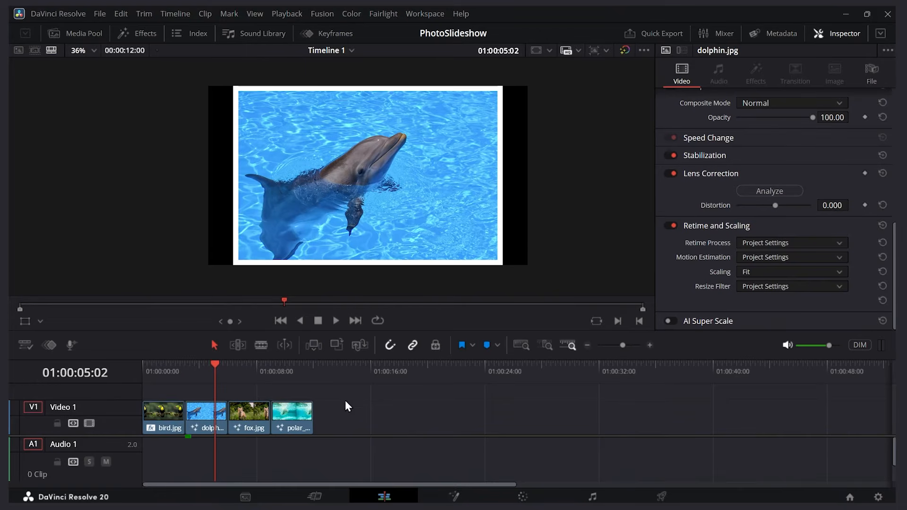
drag(331, 392, 211, 421)
right_click(290, 416)
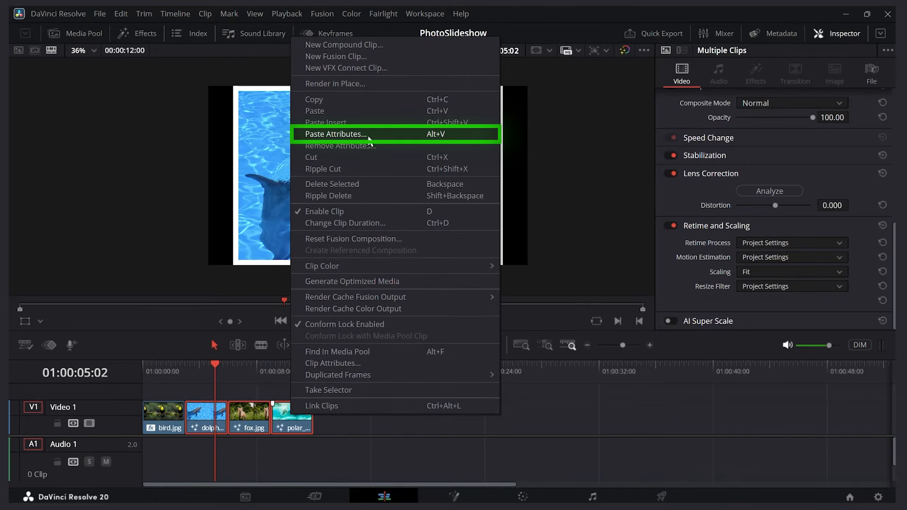
click(397, 137)
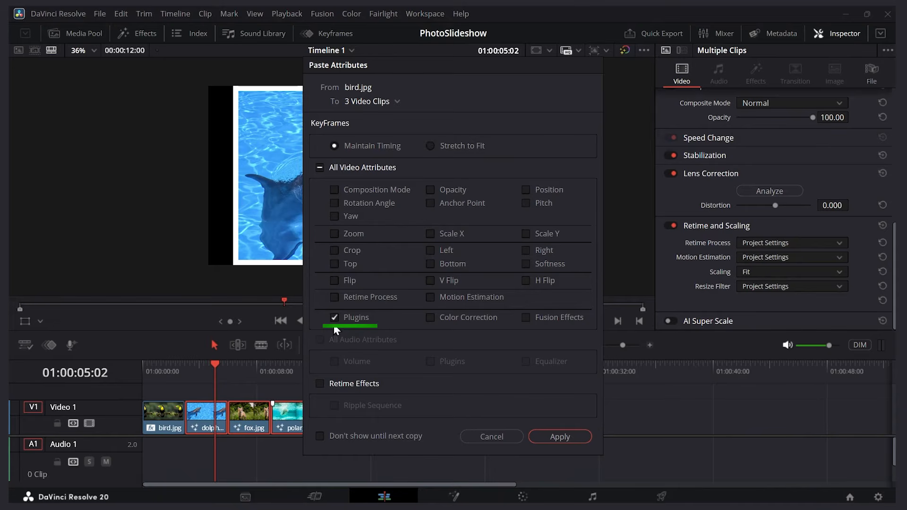
click(563, 435)
Check the blurred background fill on each of the four photos along the timeline
click(252, 370)
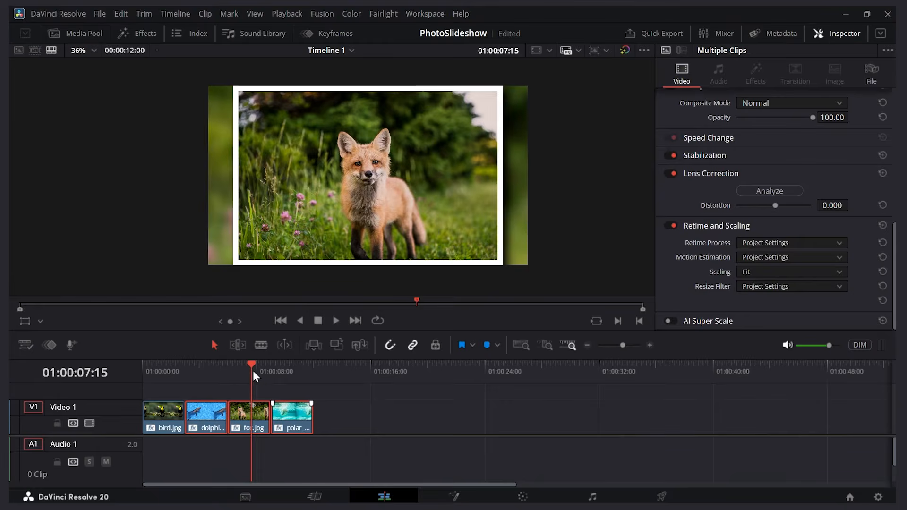
click(296, 373)
click(250, 367)
click(212, 371)
click(173, 371)
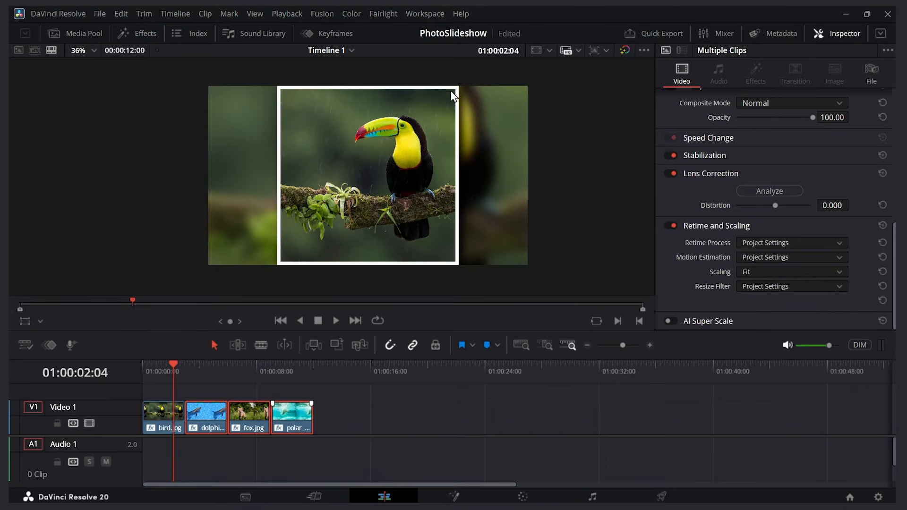
Select all four photo clips and set their zoom to 0.900
drag(336, 392, 161, 414)
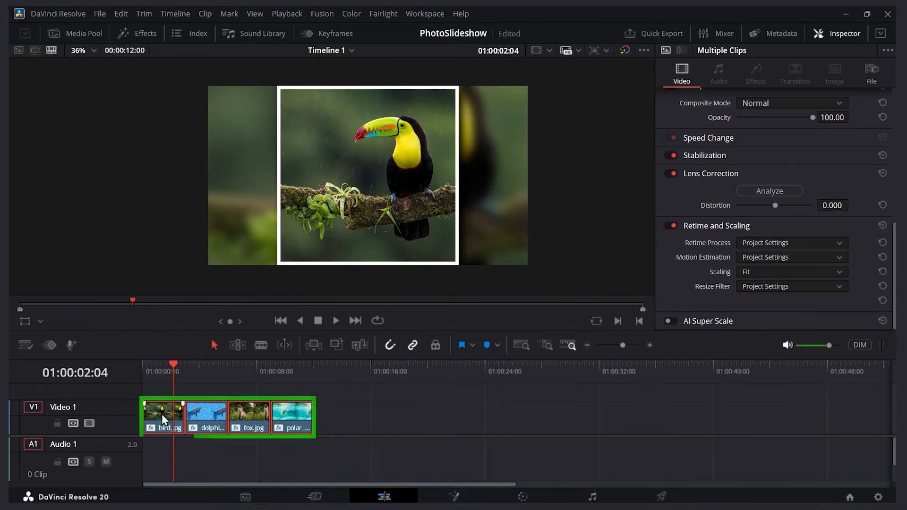
scroll(756, 167, up, 8)
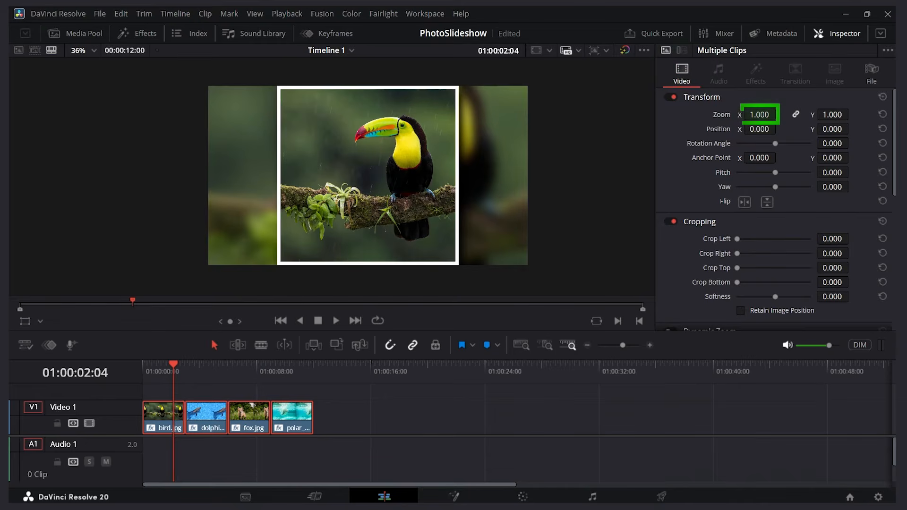
drag(759, 114, 714, 114)
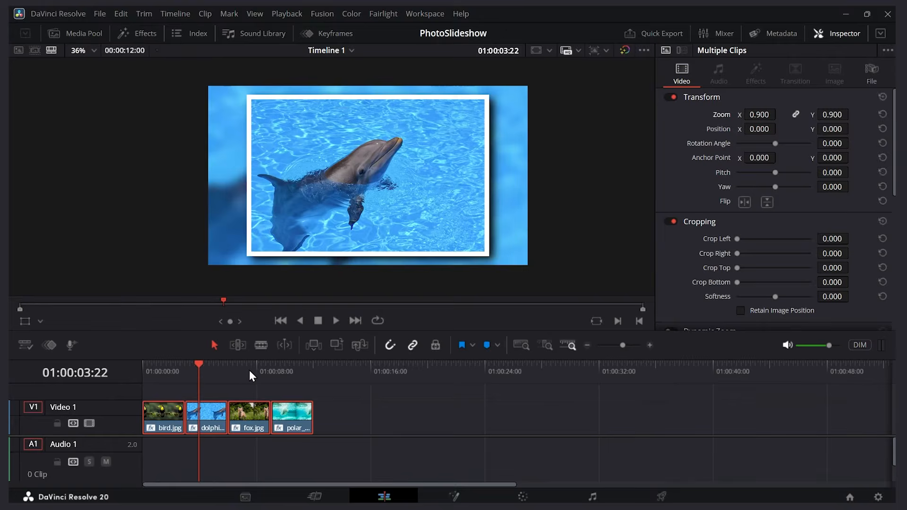
Check the scaled photos and their backgrounds at several points along the timeline
click(250, 370)
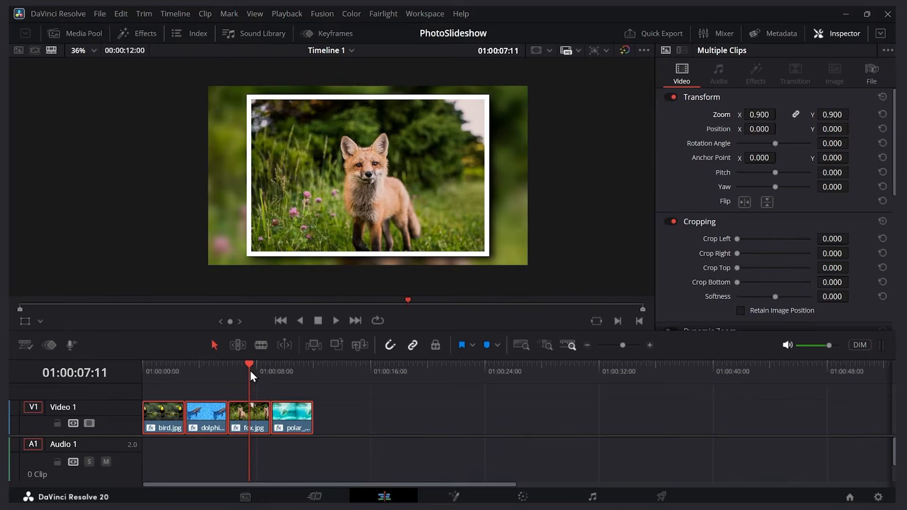
click(304, 373)
drag(258, 375, 172, 373)
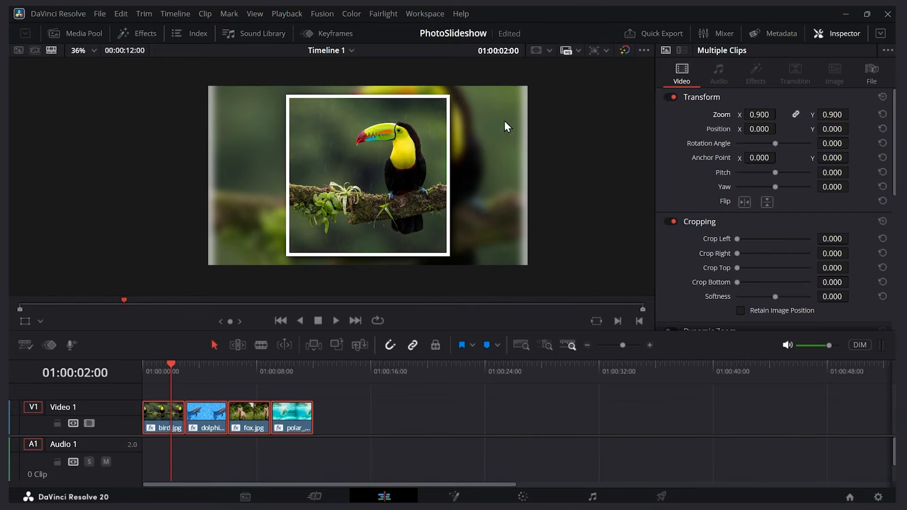
Set the Expand value of the bird.jpg clip's Blanking Fill to 2.500
click(167, 413)
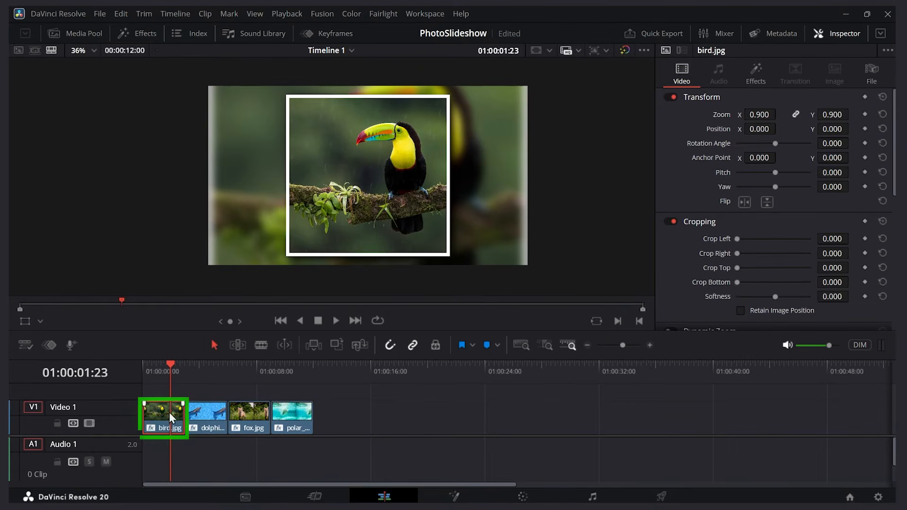
click(758, 72)
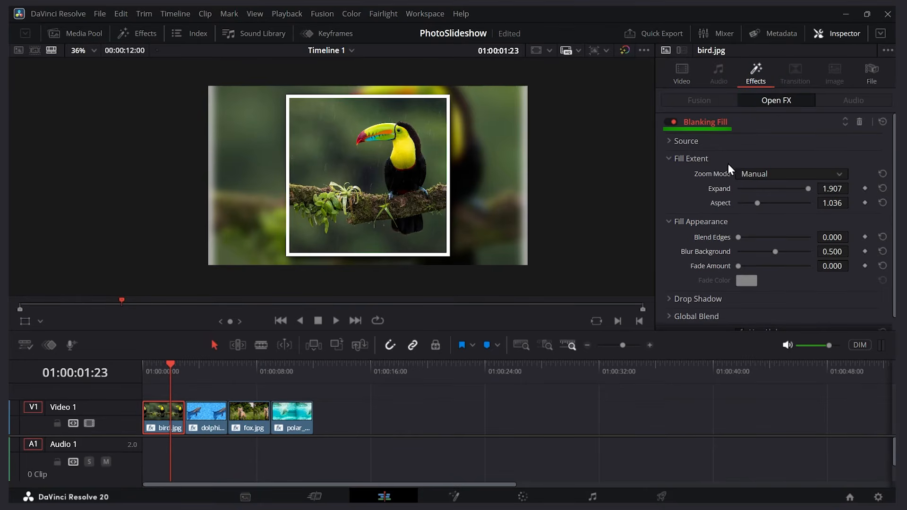
scroll(724, 178, down, 1)
scroll(724, 179, up, 1)
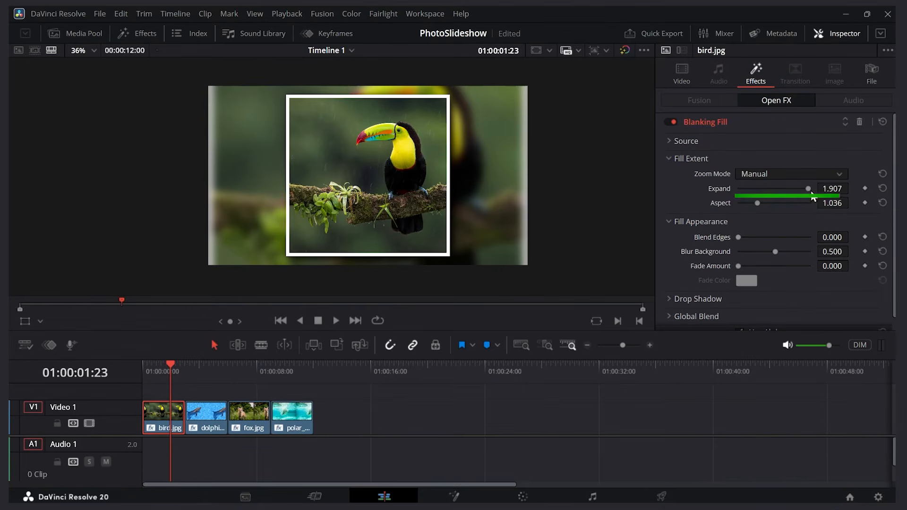
drag(809, 189, 816, 193)
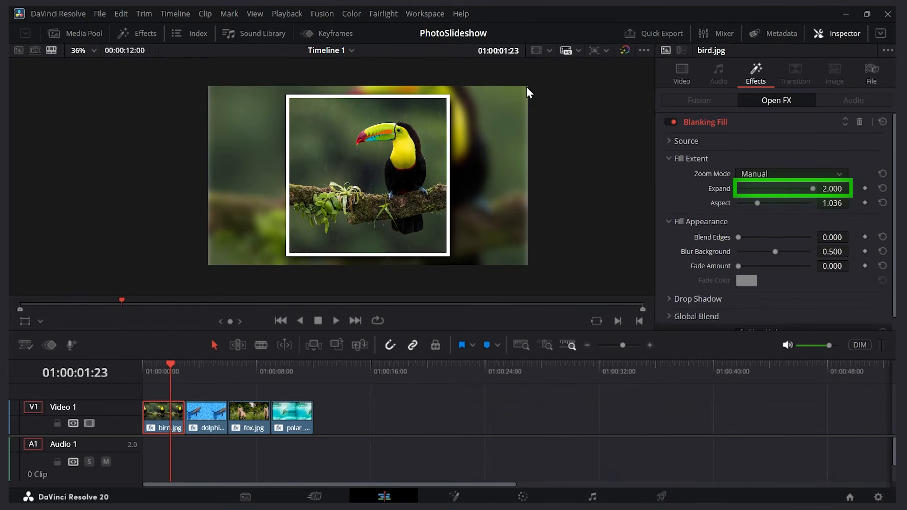
double_click(832, 188)
text(2.5)
key(Return)
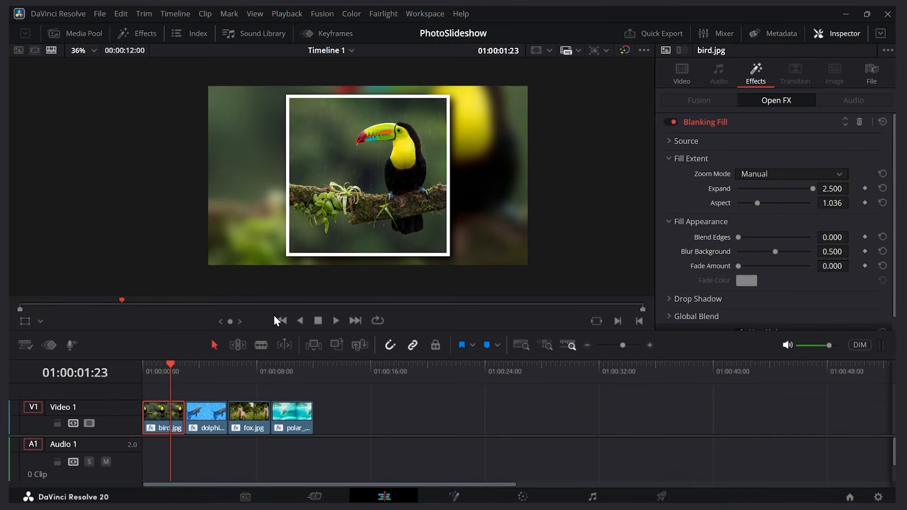
Check the background fill on the dolphin, fox and polar bear photos
click(211, 373)
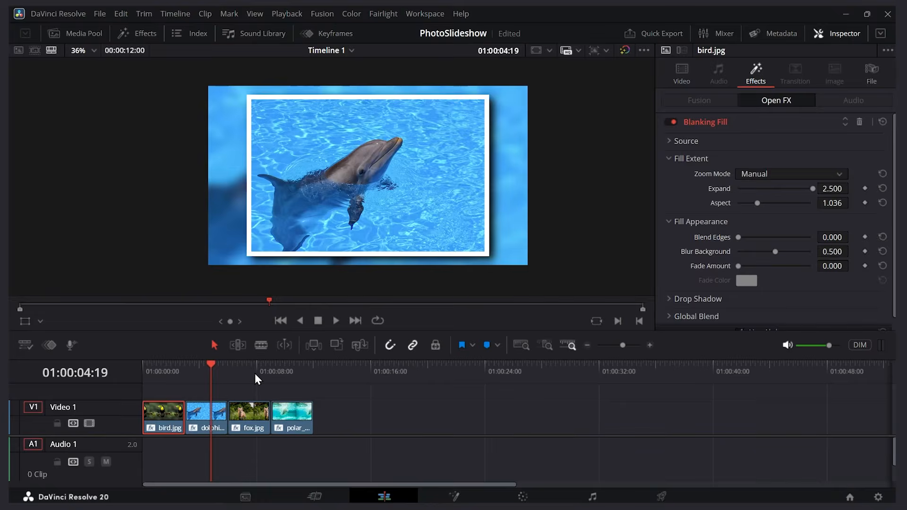
click(255, 374)
click(302, 374)
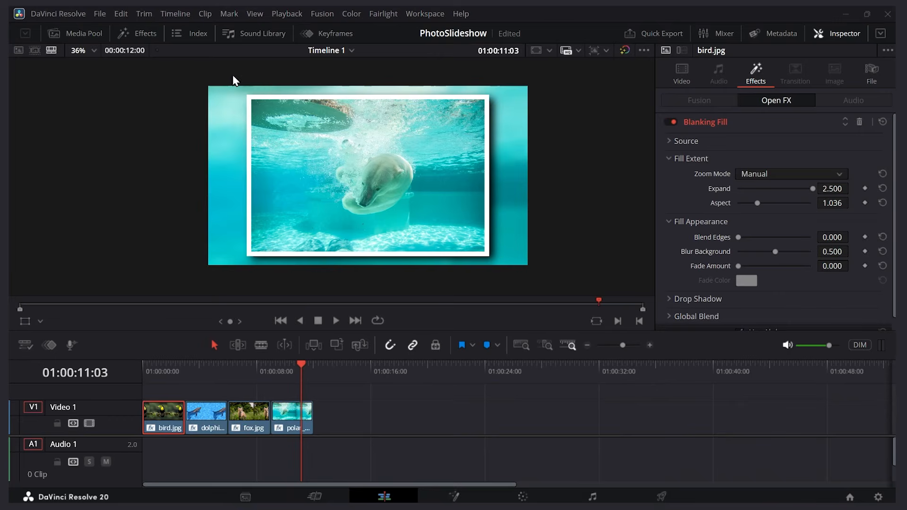
Open the effects library, clear its search and browse the video transitions to the Iris group
click(145, 34)
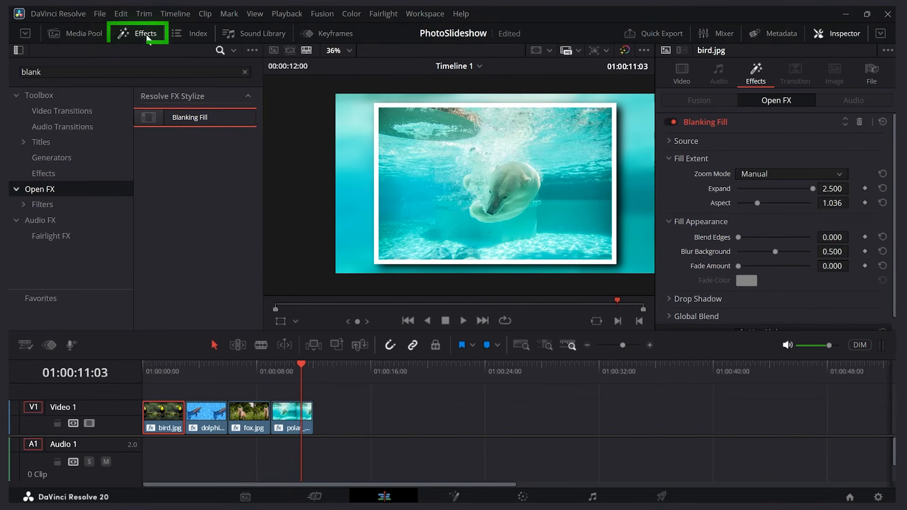
click(246, 71)
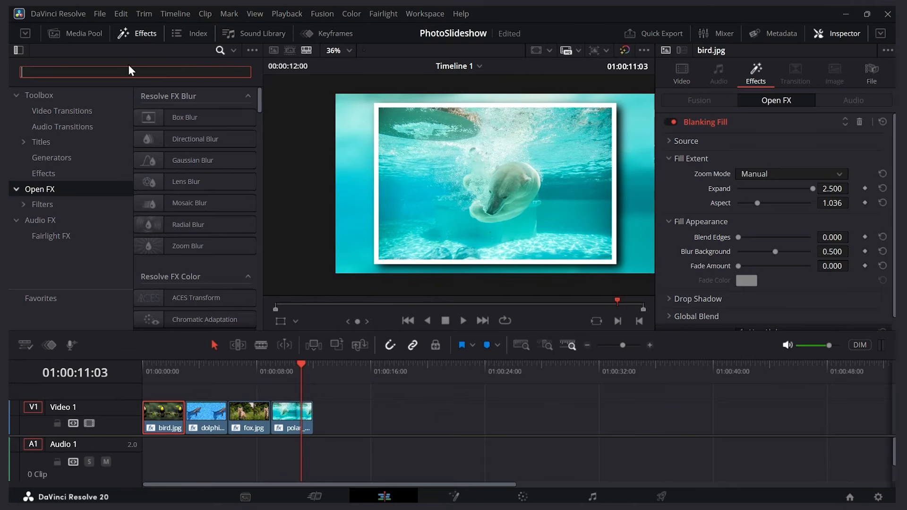
click(68, 112)
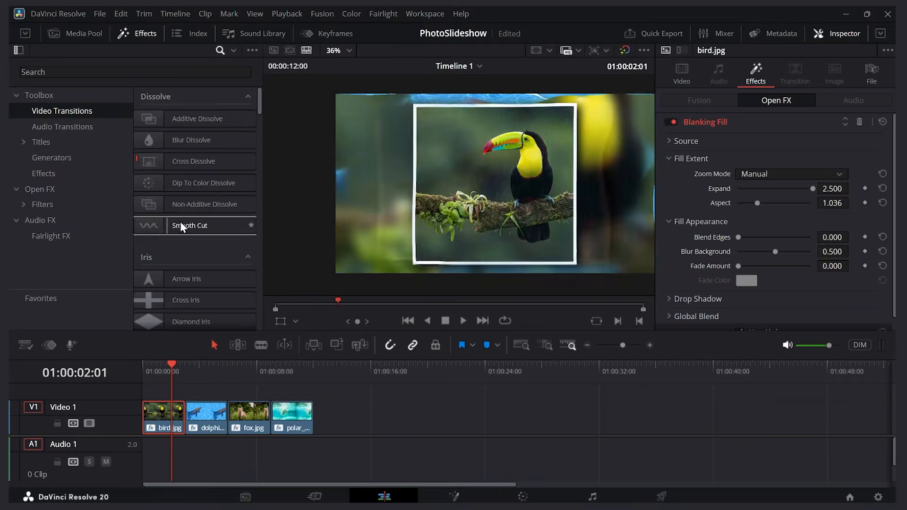
scroll(183, 226, down, 3)
Try a Cross Iris transition between the bird and dolphin clips, play it back and undo it
drag(155, 224, 186, 408)
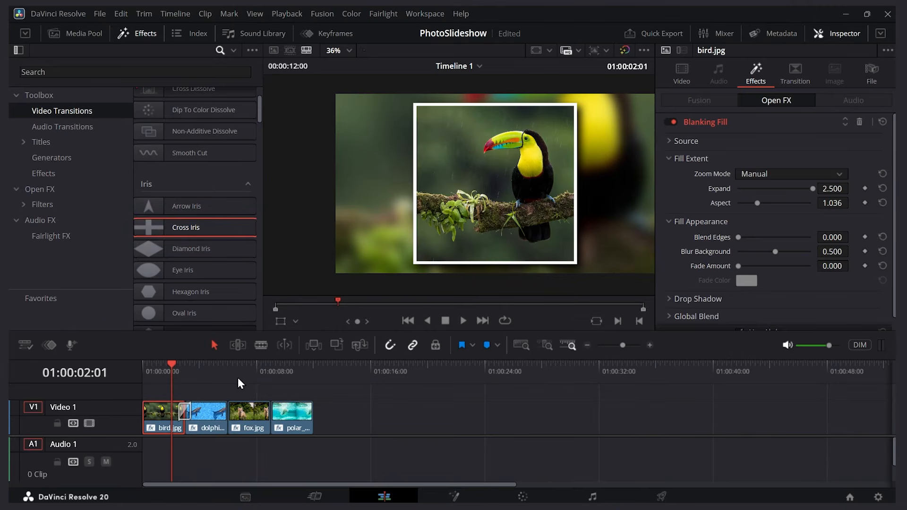
key(space)
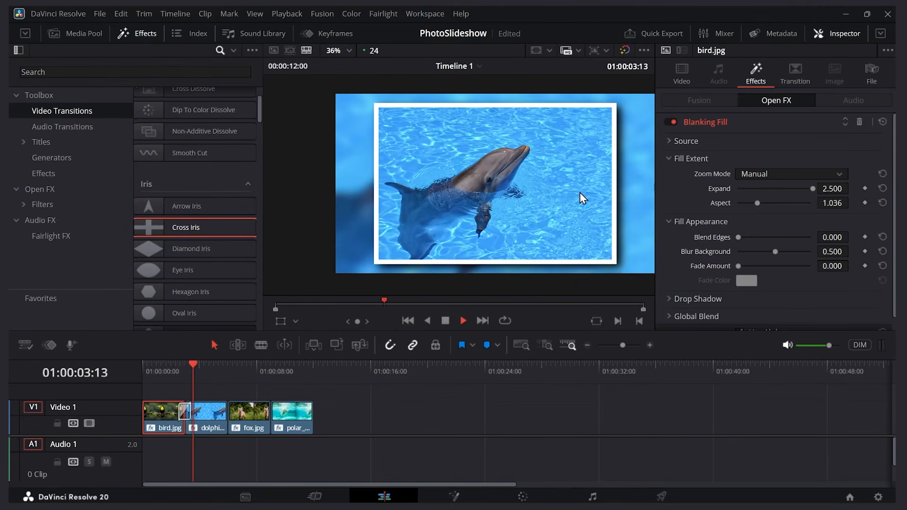
key(space)
key(ctrl+z)
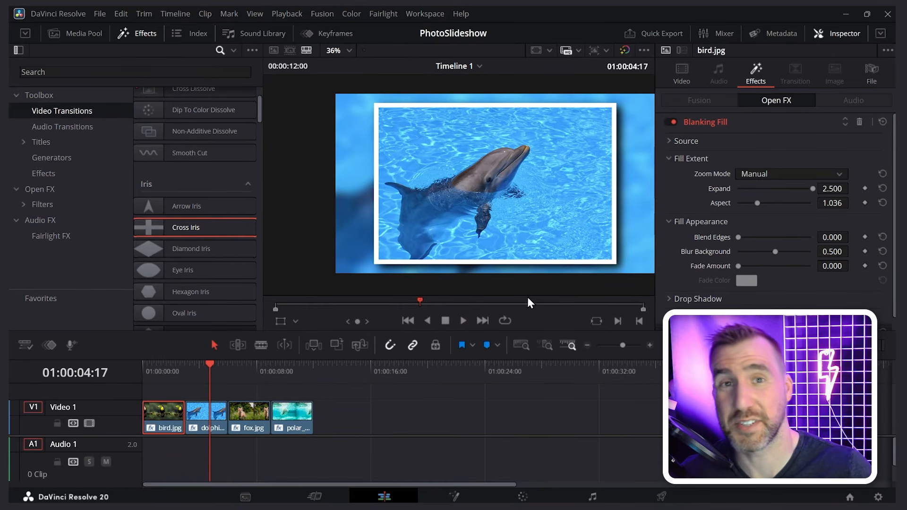
Add the Cross Iris transition to all four selected photo clips at once and play the result
drag(333, 390, 147, 416)
right_click(153, 226)
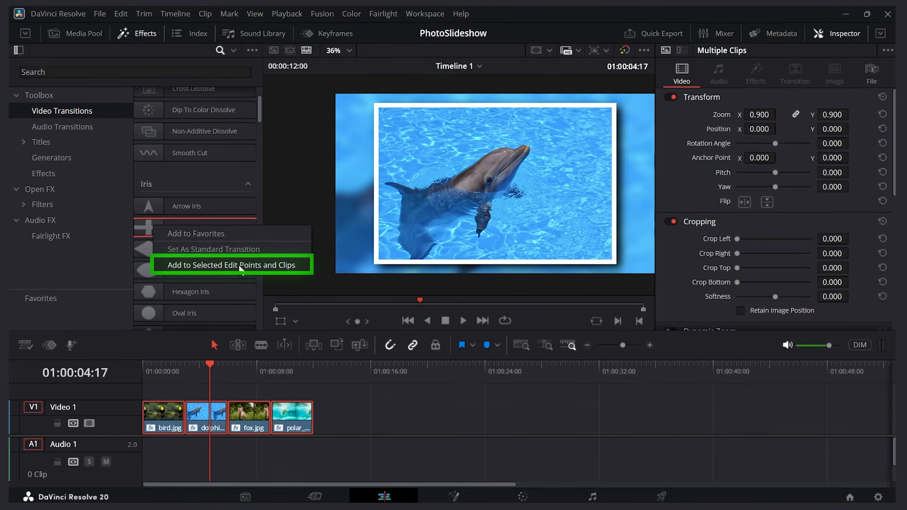
click(254, 267)
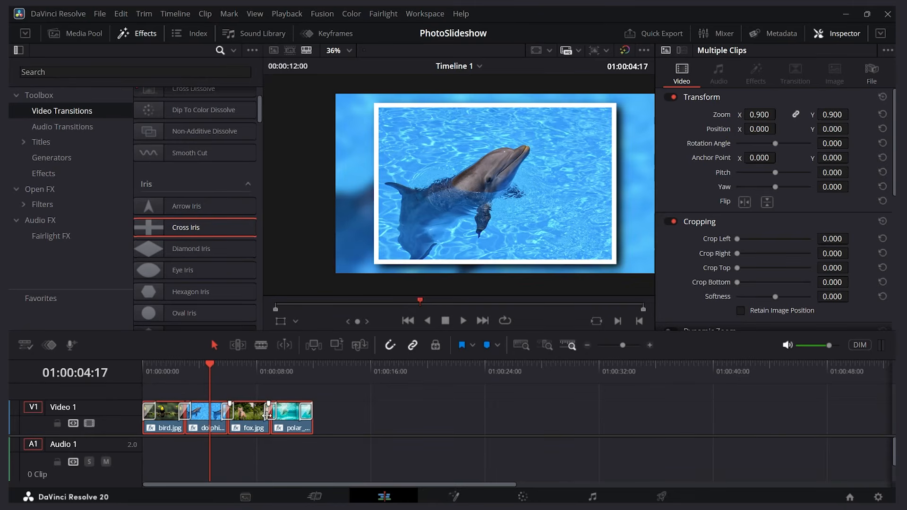
click(219, 370)
key(space)
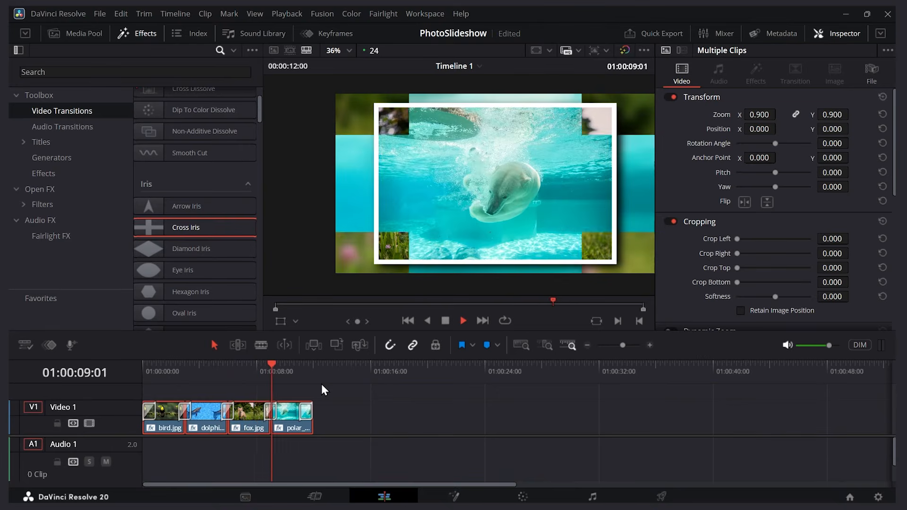
key(space)
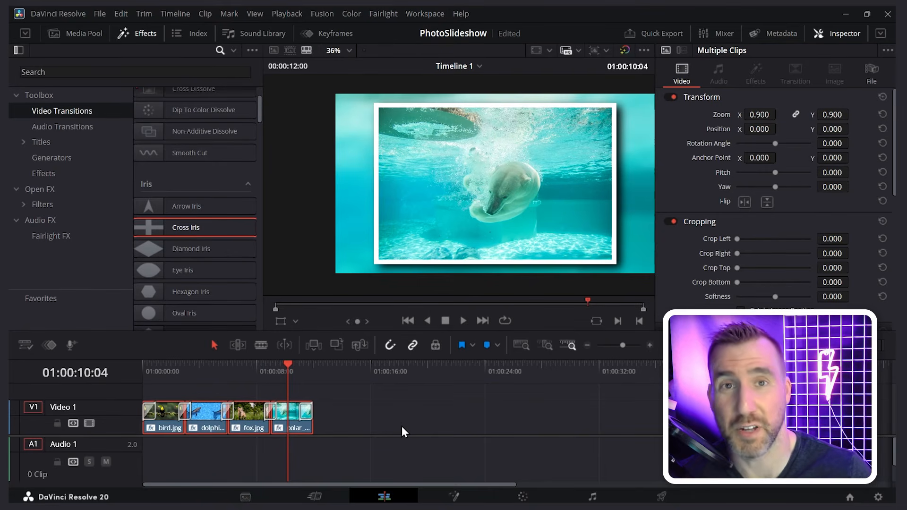
Delete the Cross Iris transitions at the very start of bird.jpg and the very end of polar_bear.jpg
click(150, 411)
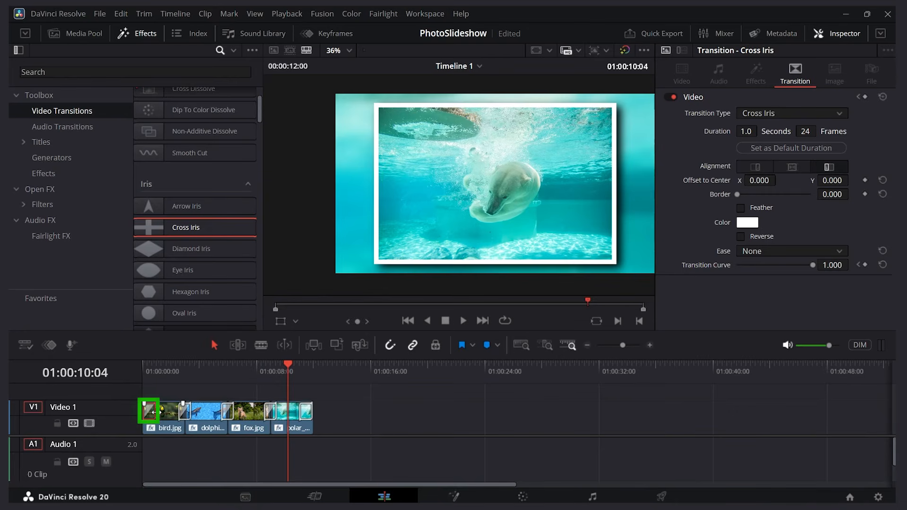
click(304, 413)
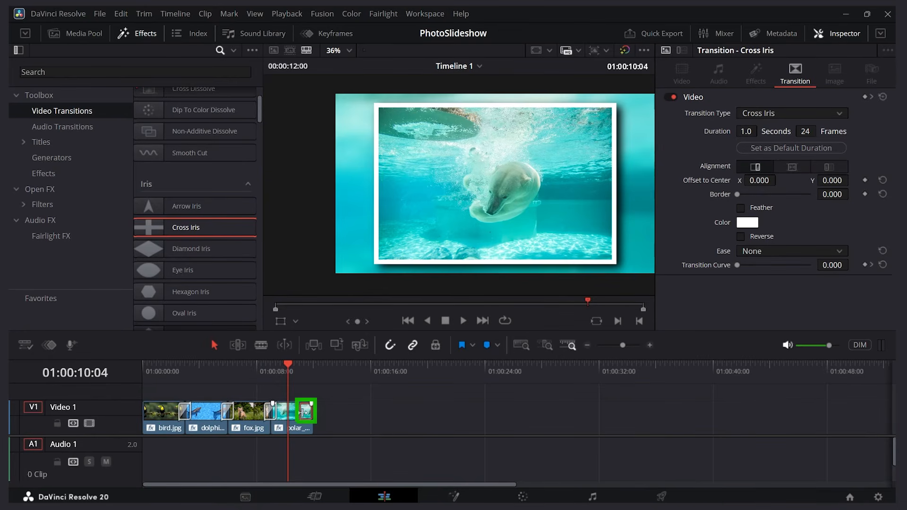
key(Delete)
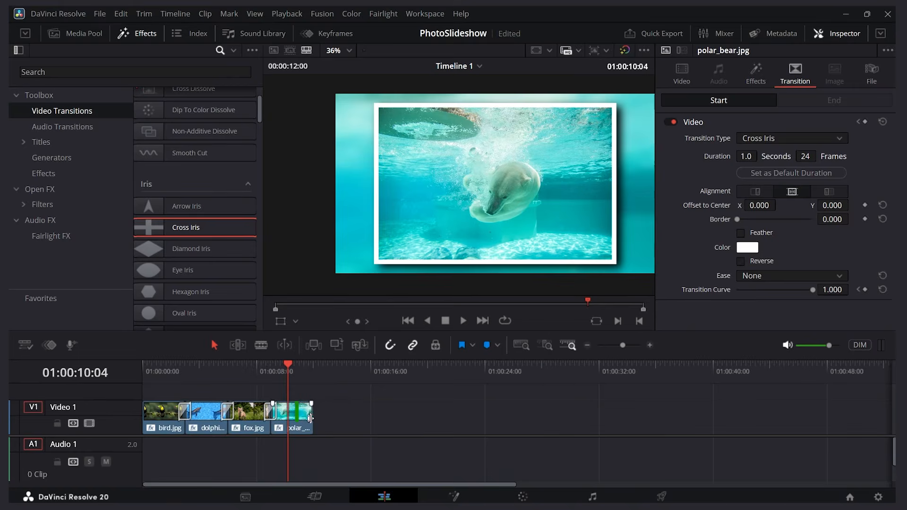
Shorten the Cross Iris transition between bird.jpg and dolphin.jpg to 0.5 seconds and play it back
key(shift+z)
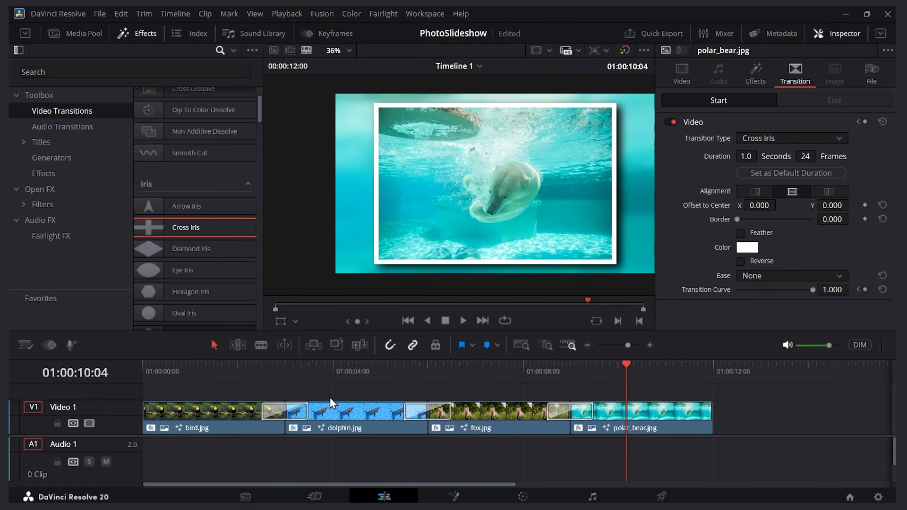
click(252, 367)
key(space)
click(301, 412)
drag(308, 411, 296, 412)
click(265, 367)
key(space)
key(space)
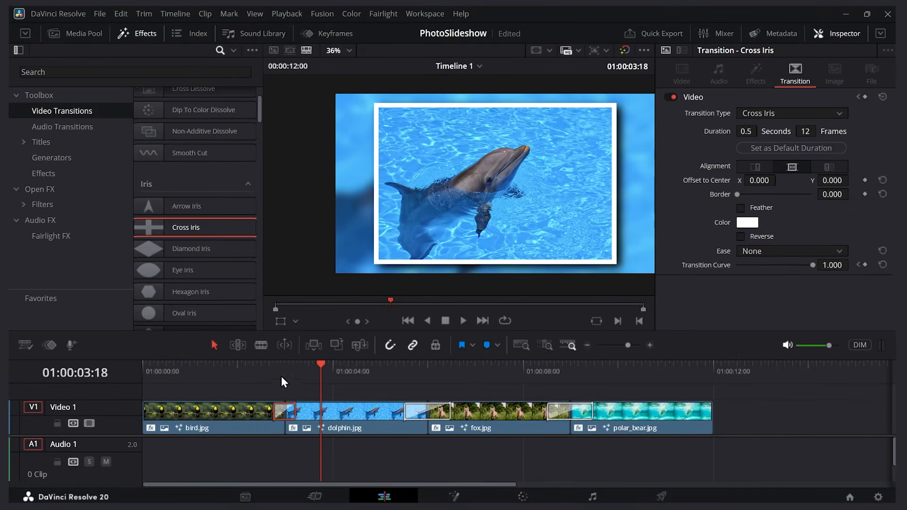
Change the transition between dolphin.jpg and fox.jpg to Clock Wipe and play it back
click(406, 414)
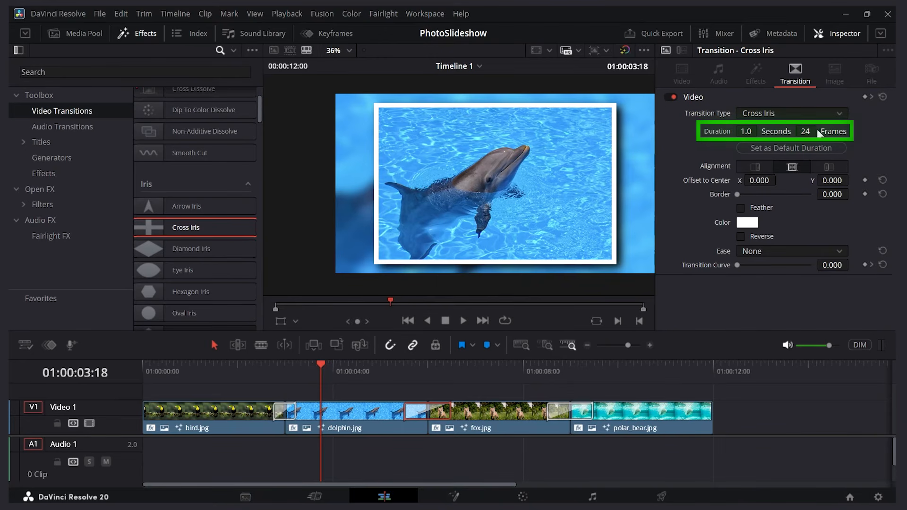
click(780, 115)
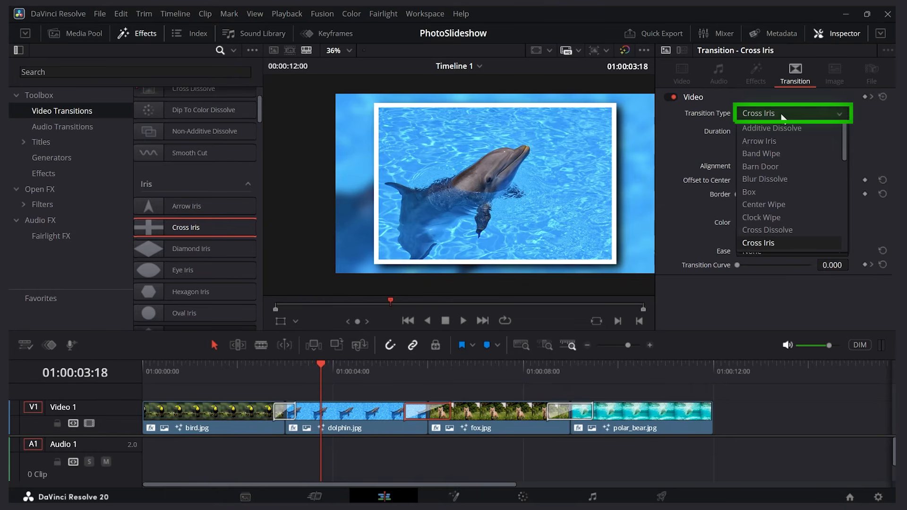
click(784, 217)
click(375, 376)
key(space)
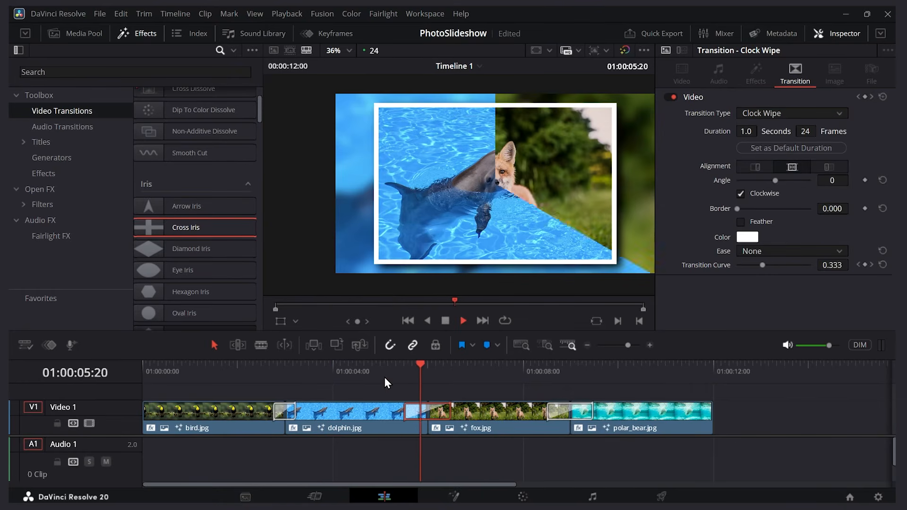
key(space)
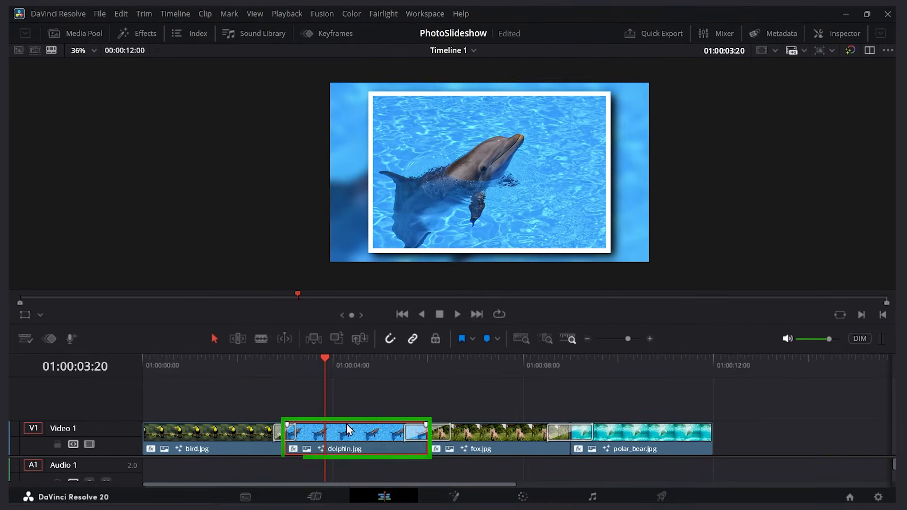
Enable Dynamic Zoom on the dolphin.jpg clip and play the clip from near its beginning
click(833, 33)
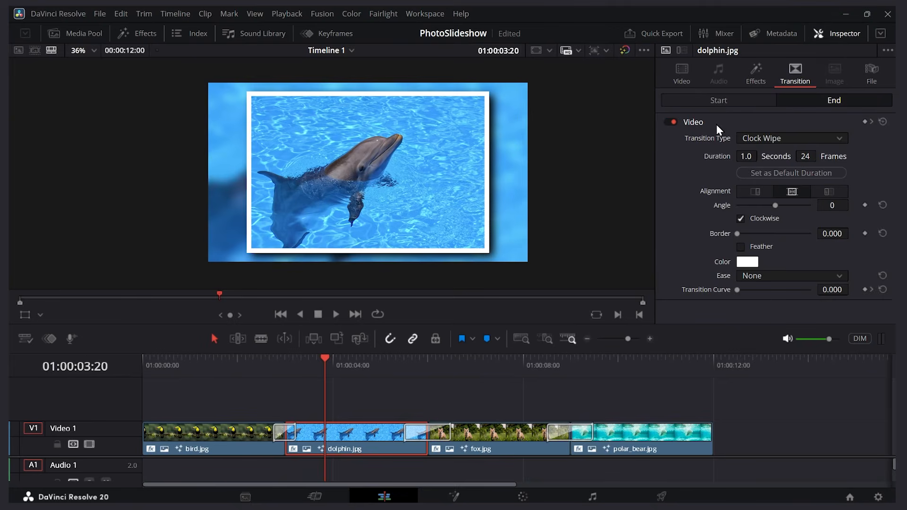
click(680, 76)
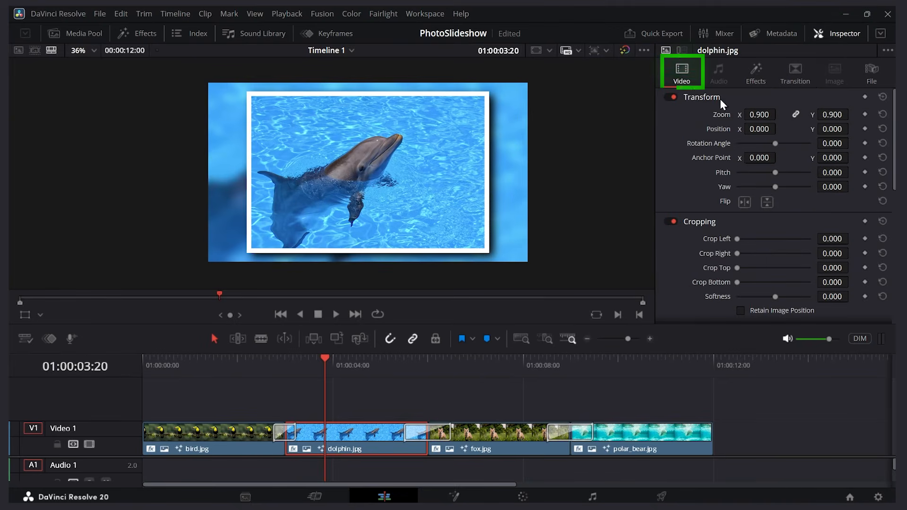
drag(893, 114, 894, 188)
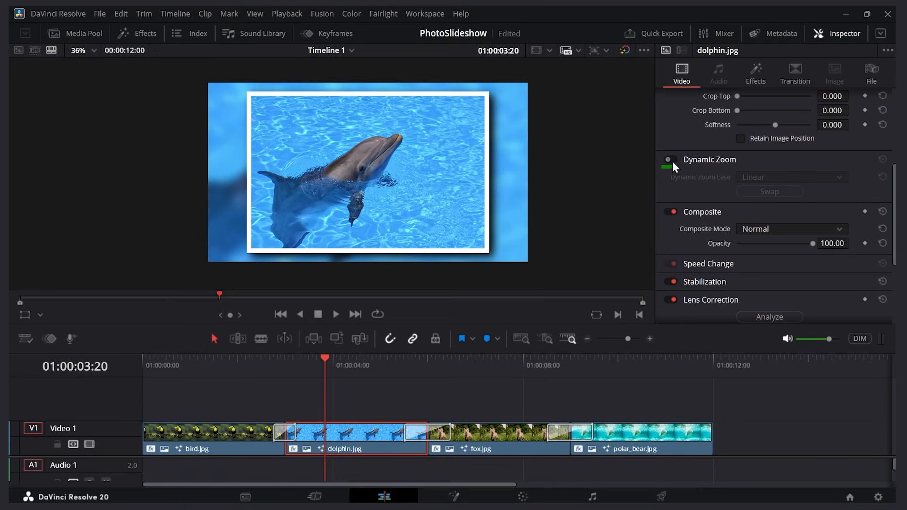
click(673, 160)
click(296, 363)
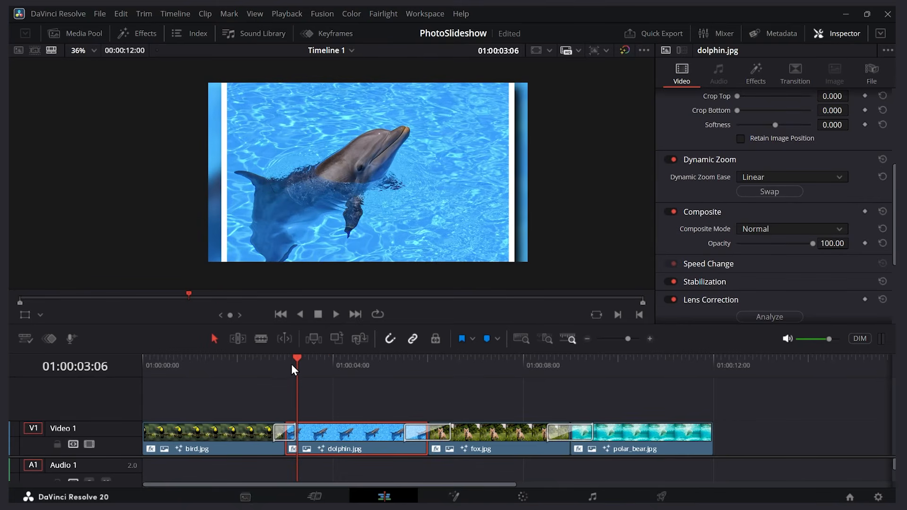
key(space)
Show the Dynamic Zoom overlay on dolphin.jpg, shrink the green frame and move it up around the dolphin's head
click(41, 315)
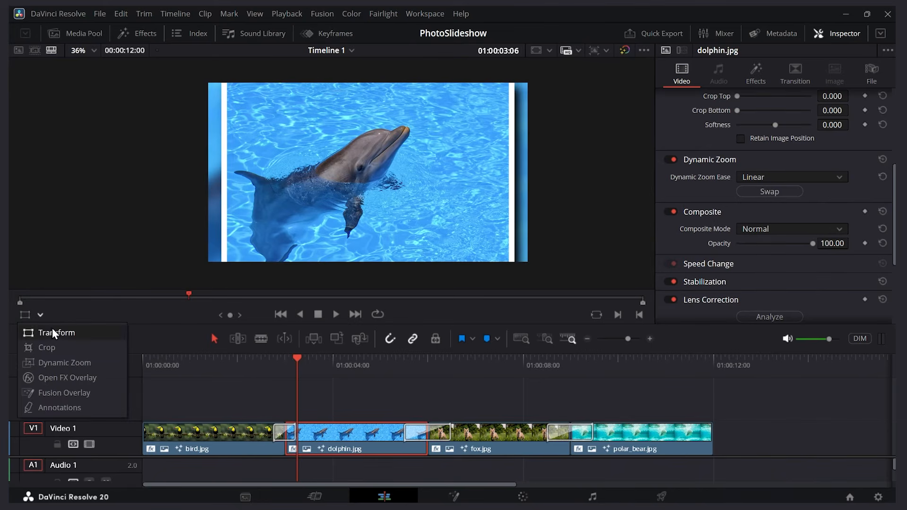
click(64, 363)
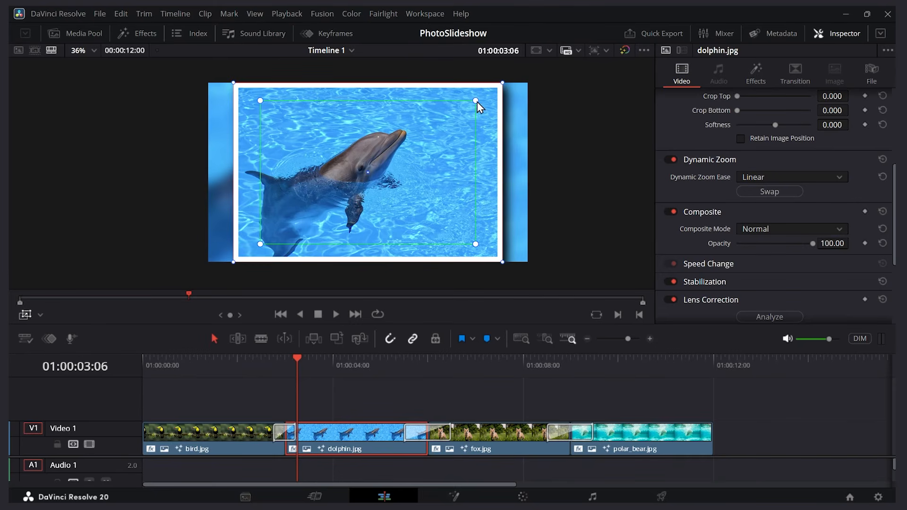
drag(471, 104, 420, 141)
drag(395, 184, 396, 169)
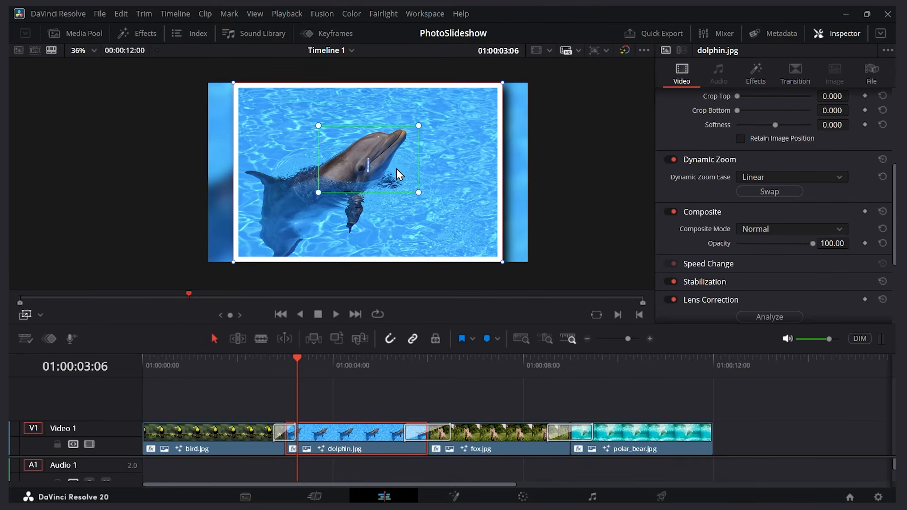
Shrink the red Dynamic Zoom frame on dolphin.jpg to fit just inside the photo's white border and play the clip back
drag(502, 83, 489, 93)
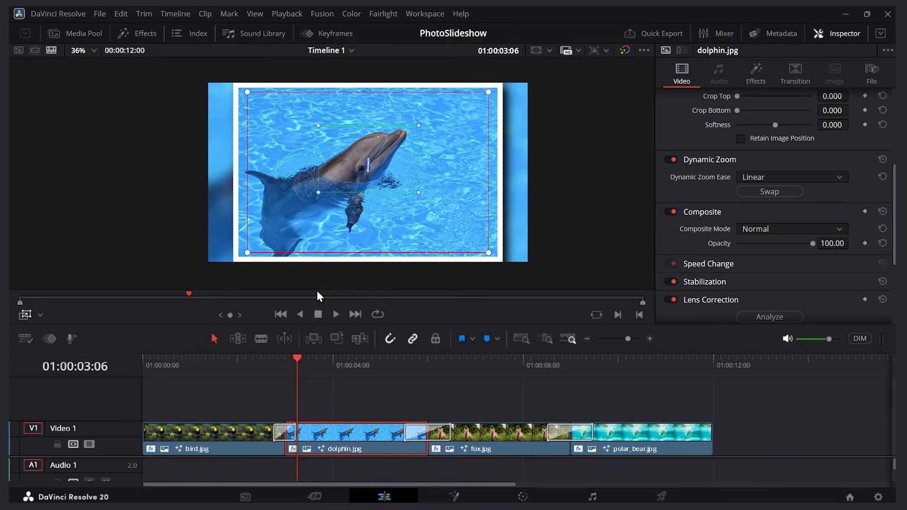
click(273, 361)
key(space)
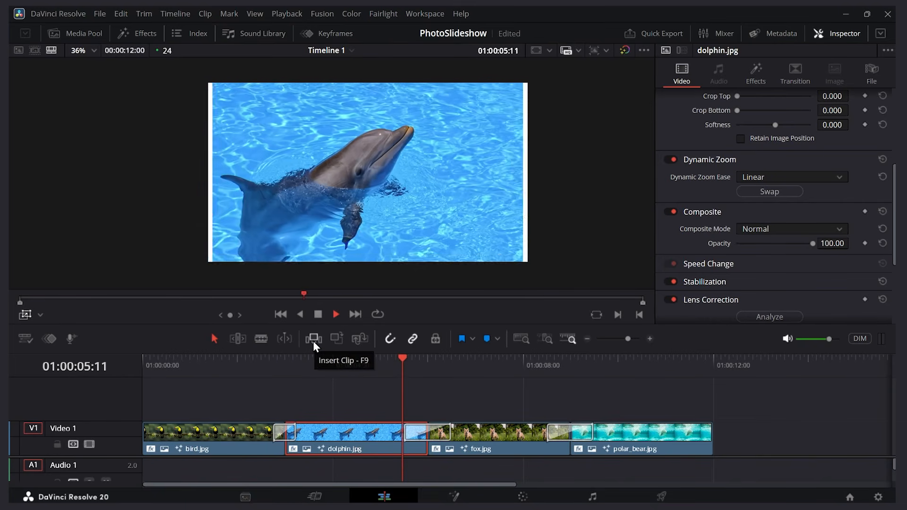
key(space)
click(318, 365)
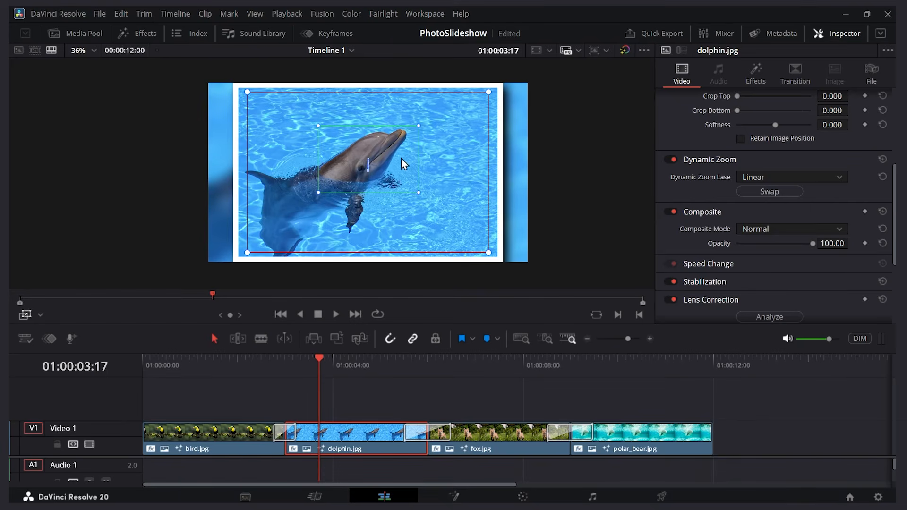
Switch the viewer overlay to Transform, hide the overlay, and play the dolphin.jpg clip from its beginning into fox.jpg
click(39, 315)
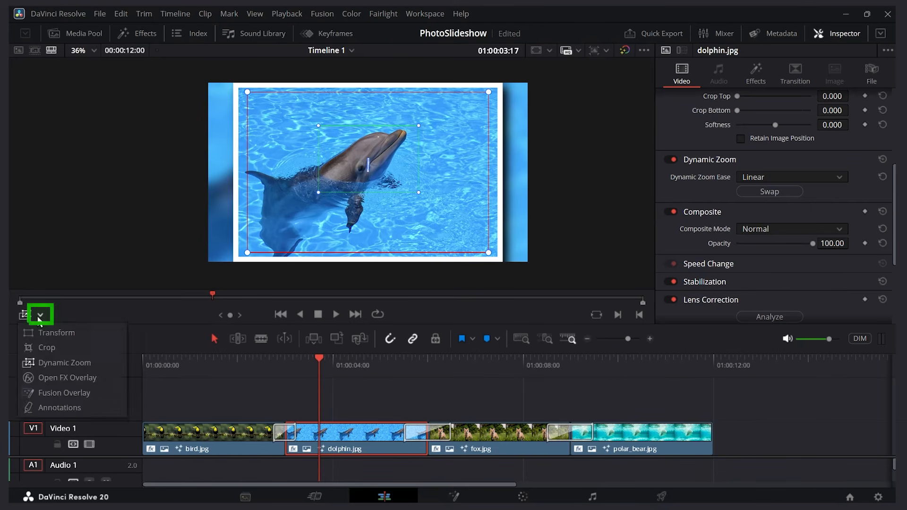
click(74, 333)
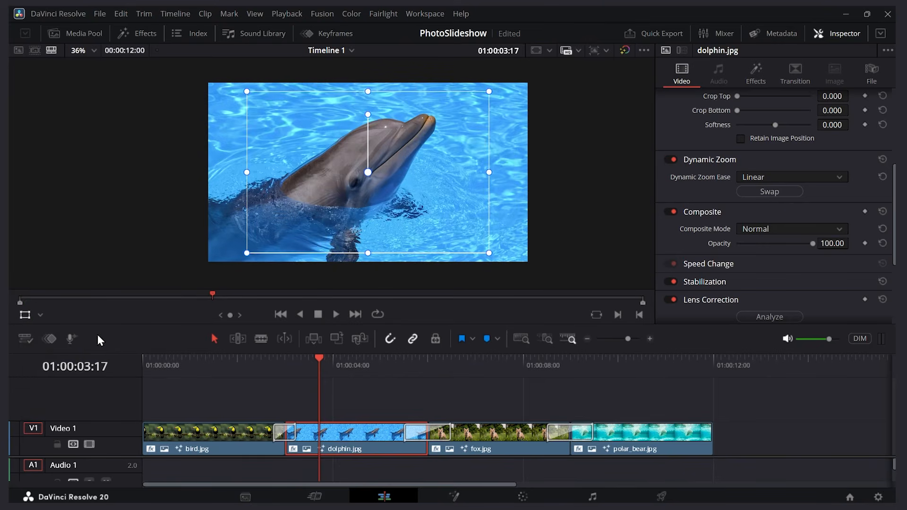
click(25, 320)
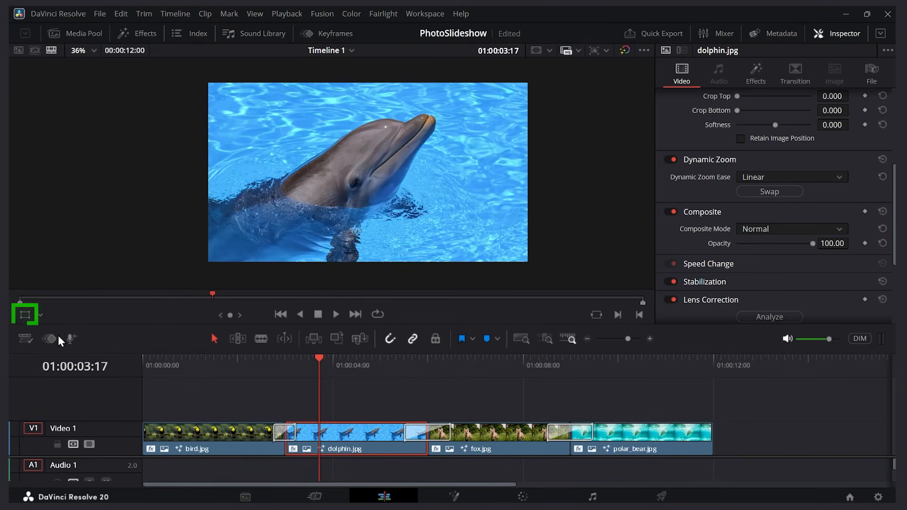
click(288, 363)
key(space)
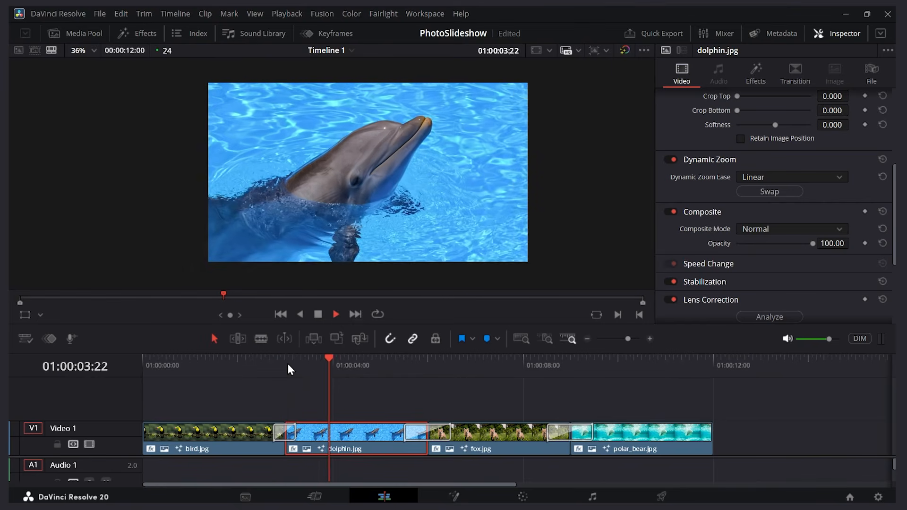
key(space)
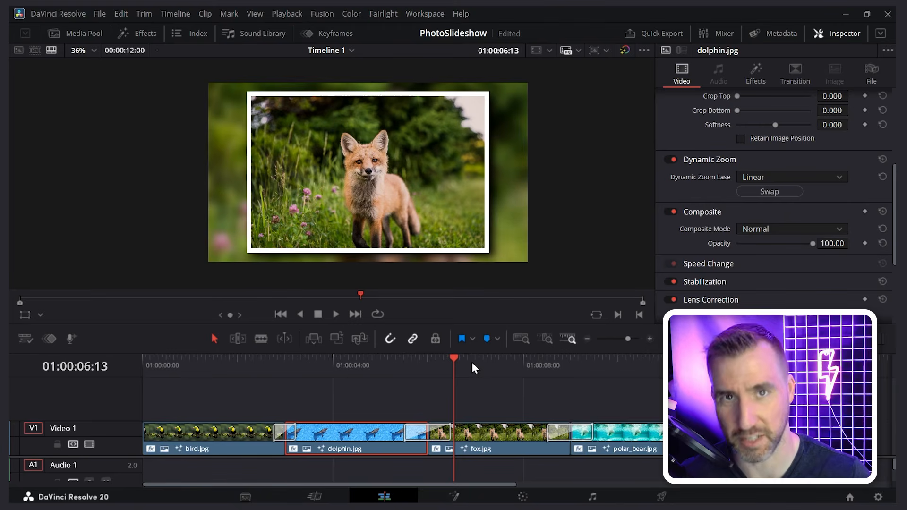
Disable Dynamic Zoom on the dolphin.jpg clip
click(361, 373)
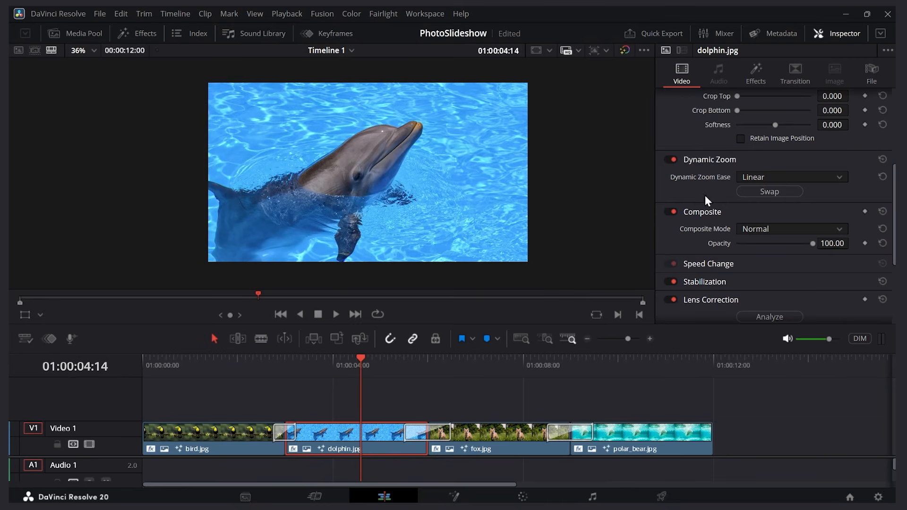
click(672, 160)
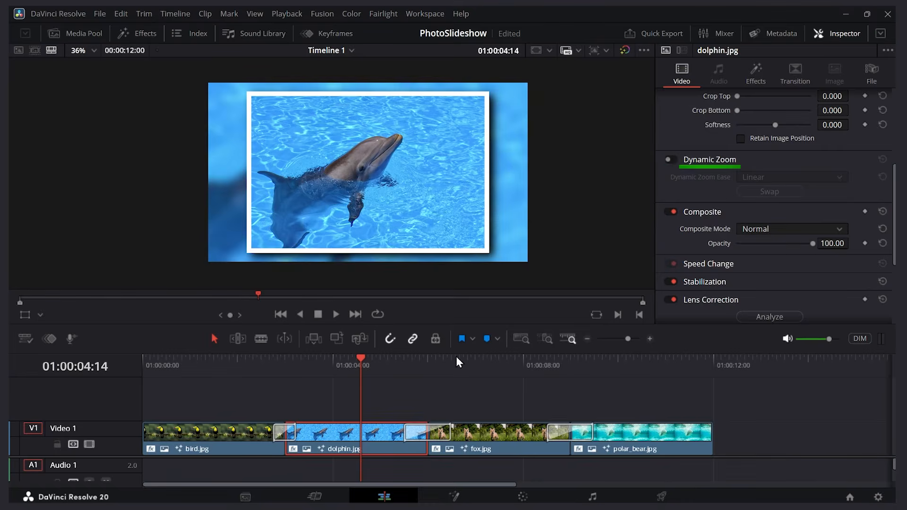
Add an Adjustment Clip on a new track above the photos at the timeline start and extend it to the end of dolphin.jpg
click(147, 35)
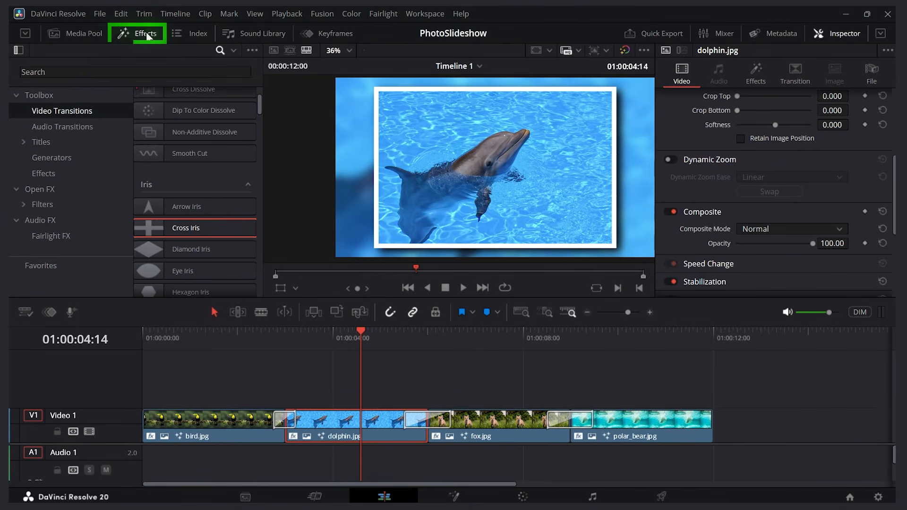
click(65, 69)
text(adjustment)
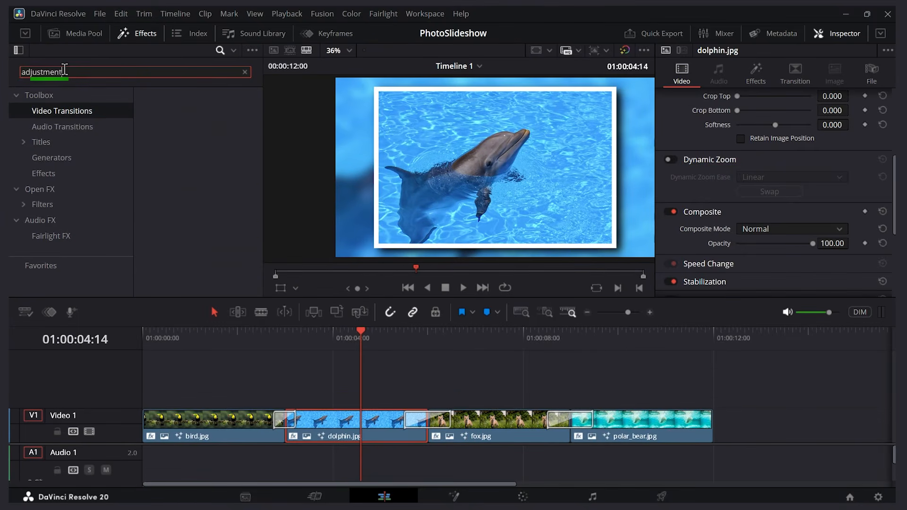
click(60, 94)
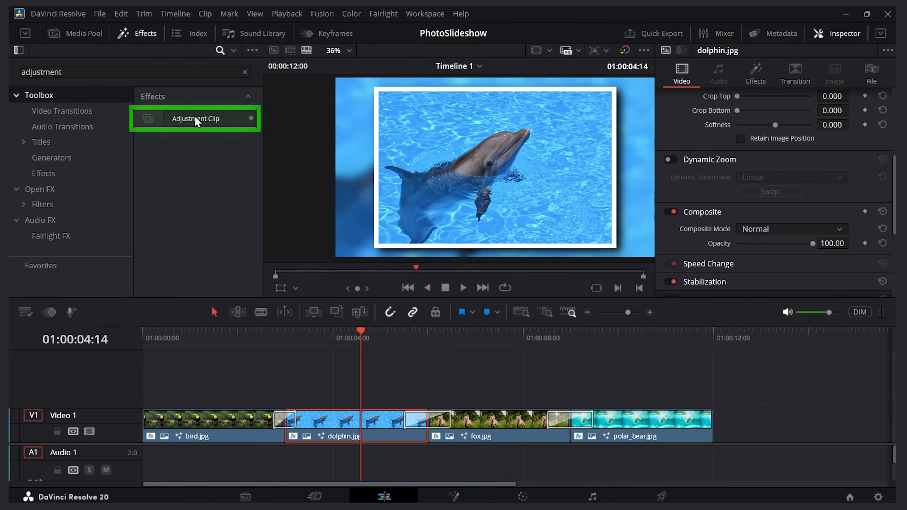
drag(195, 118, 208, 381)
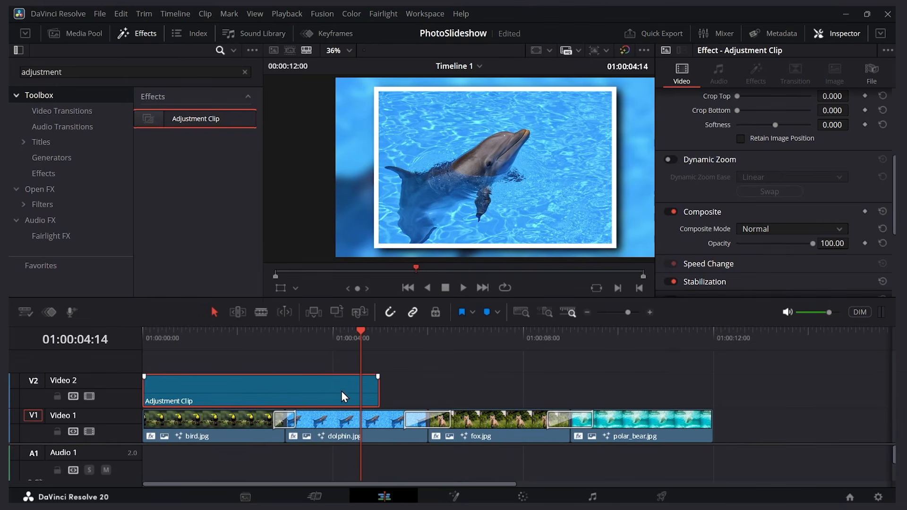
drag(374, 389, 425, 389)
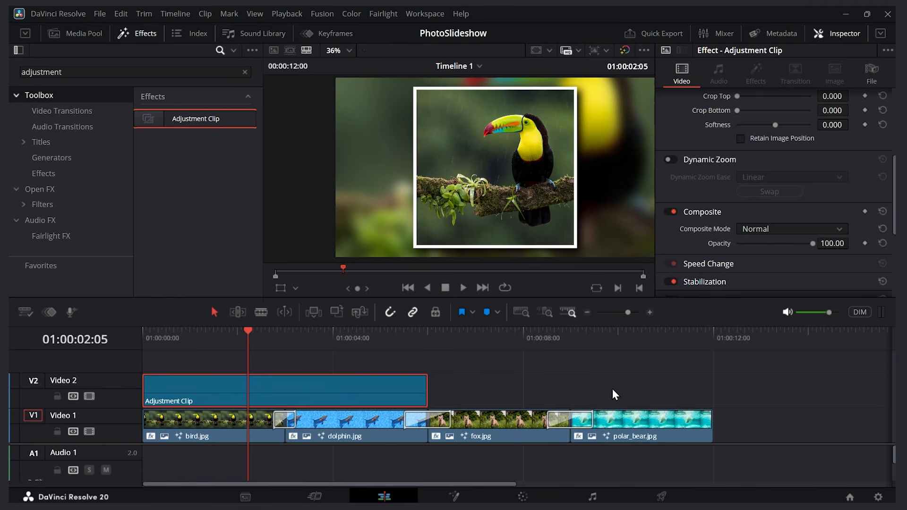
Enable Dynamic Zoom on the adjustment clip and play the timeline from the beginning through the dolphin.jpg to fox.jpg transition
click(239, 333)
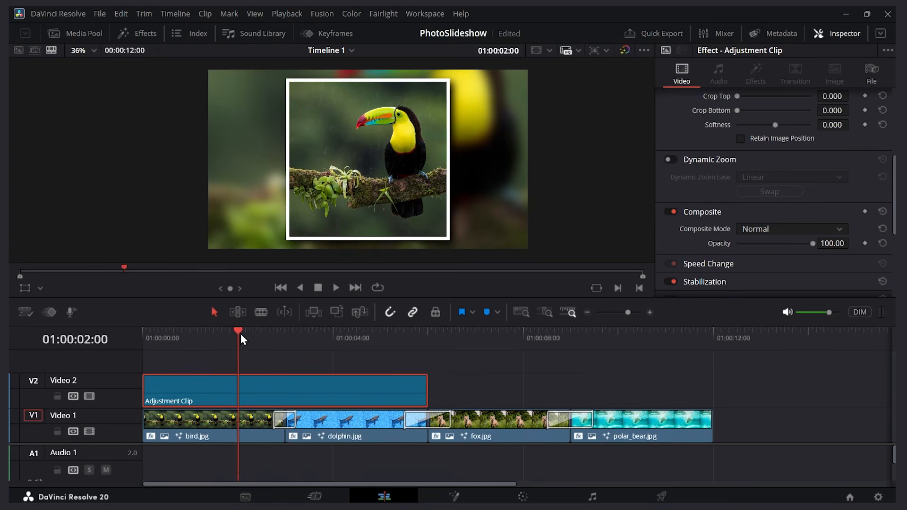
key(space)
key(space)
click(215, 338)
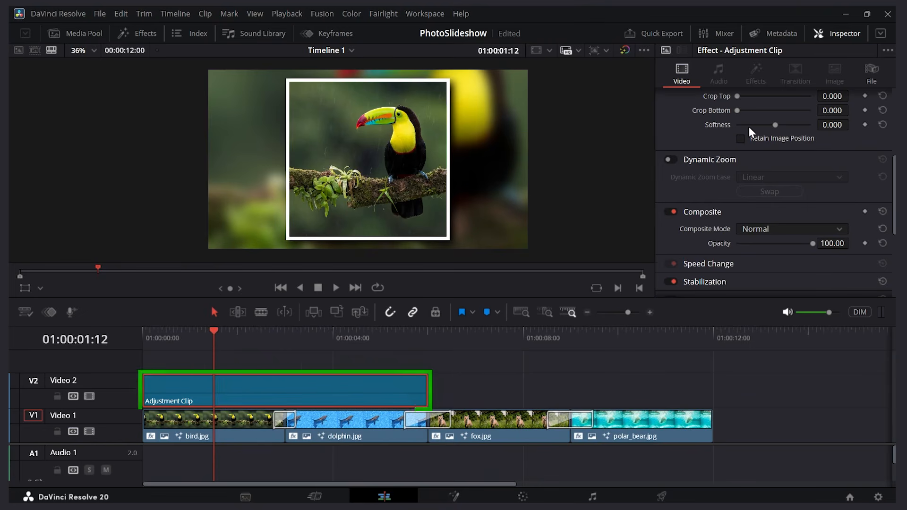
click(674, 162)
key(Home)
key(space)
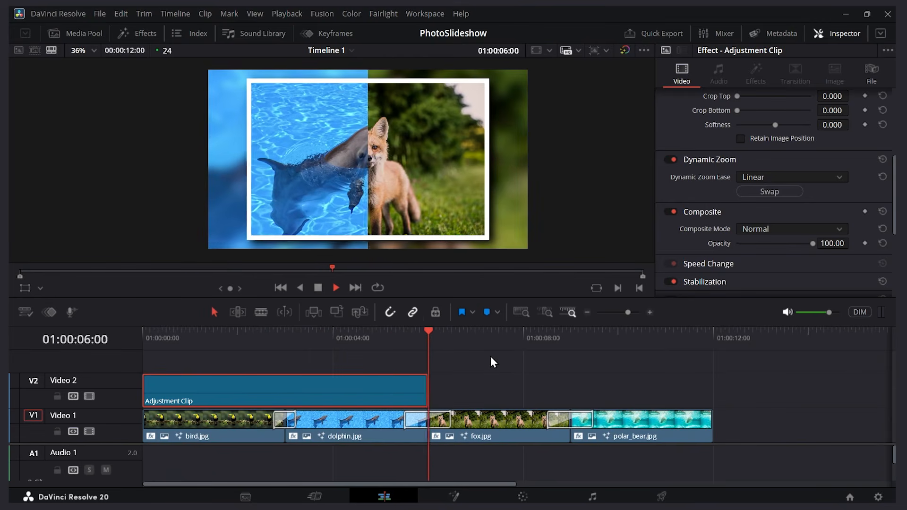
click(435, 343)
key(space)
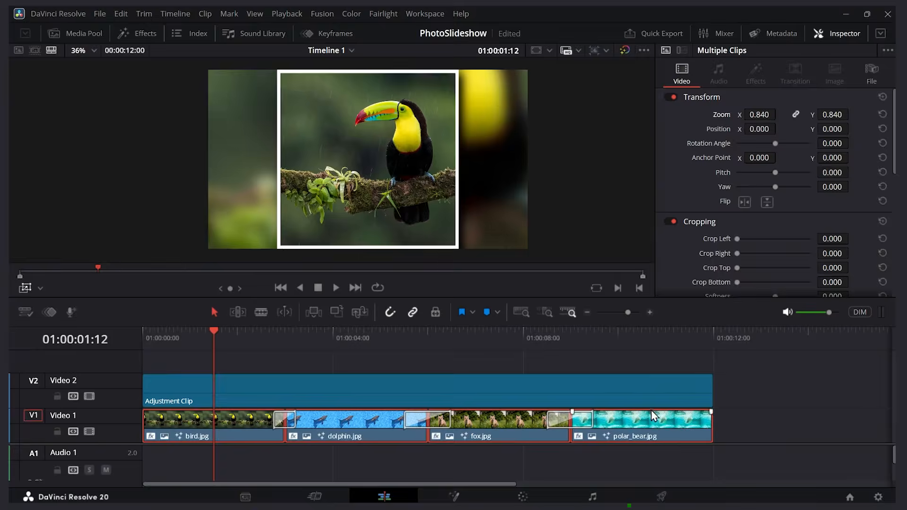
Set up the export on the Deliver page with location C:\tmp, file name Slideshow and format MP4
click(662, 496)
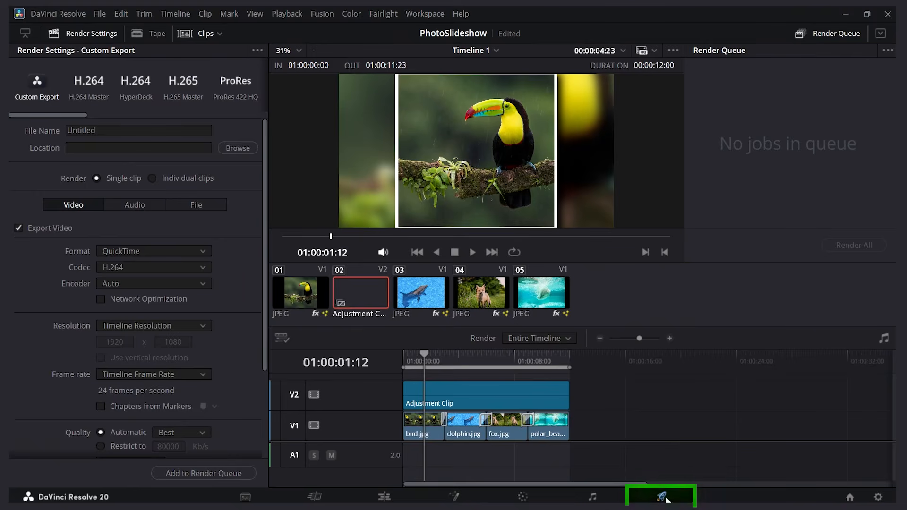
click(238, 149)
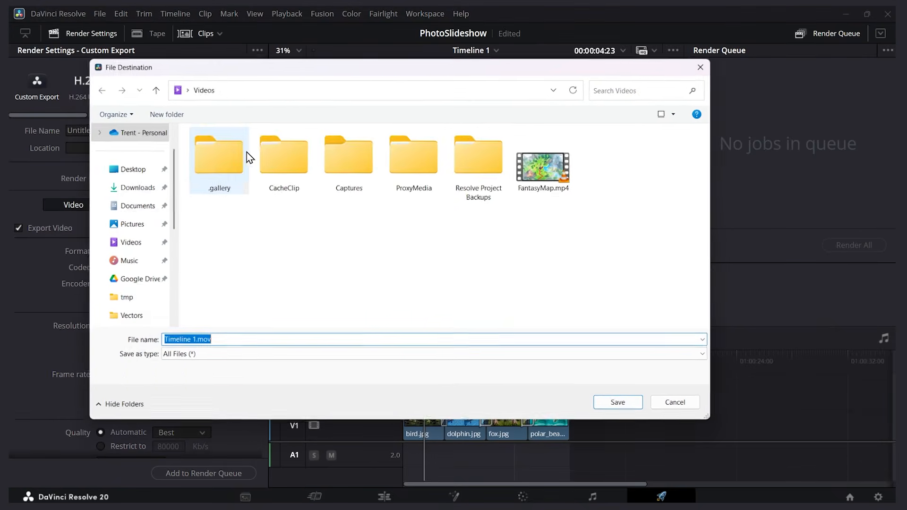
click(139, 298)
click(621, 407)
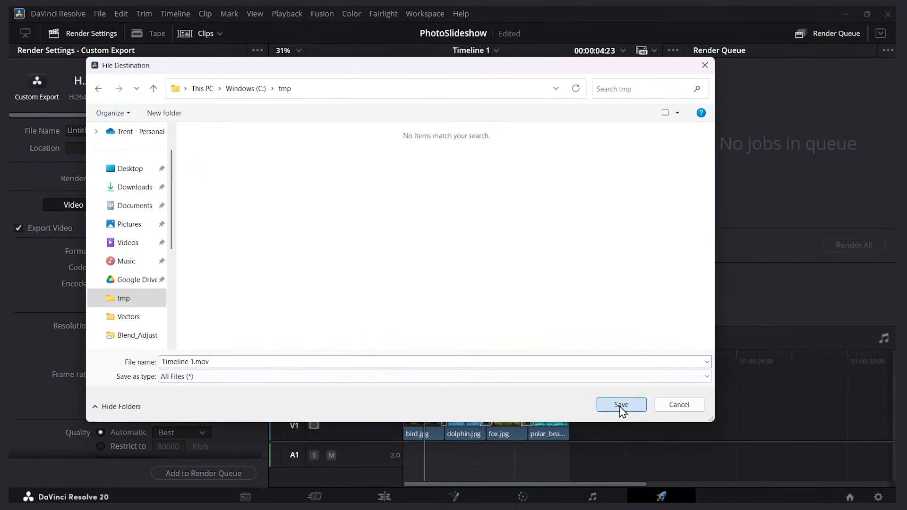
text(Slideshow)
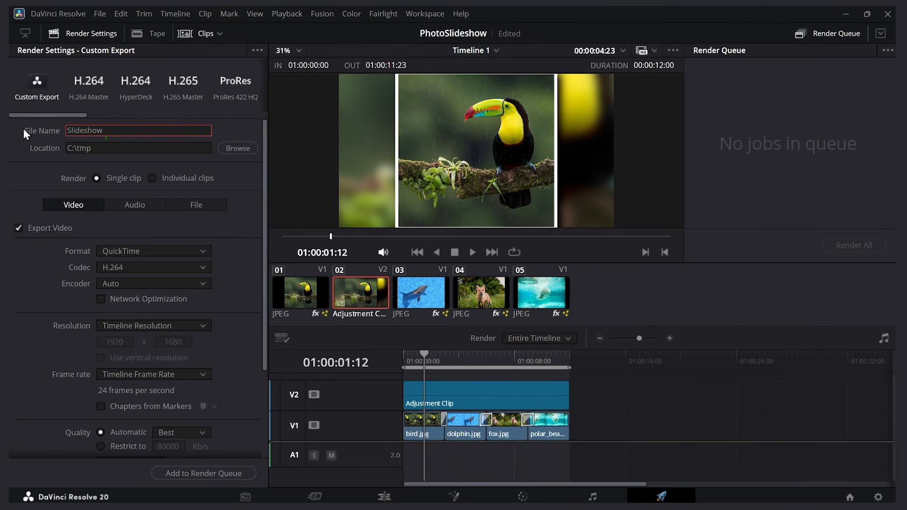
click(141, 250)
click(146, 330)
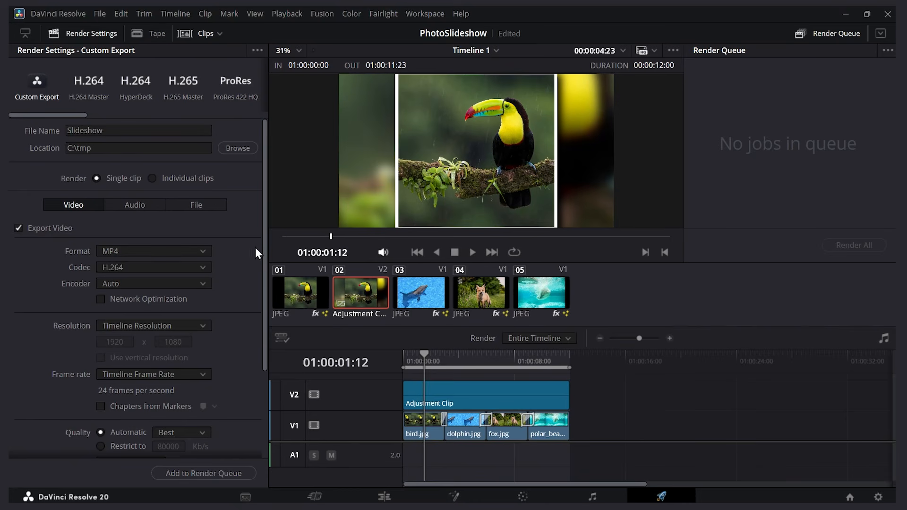
Add the slideshow to the render queue and render the job
click(205, 474)
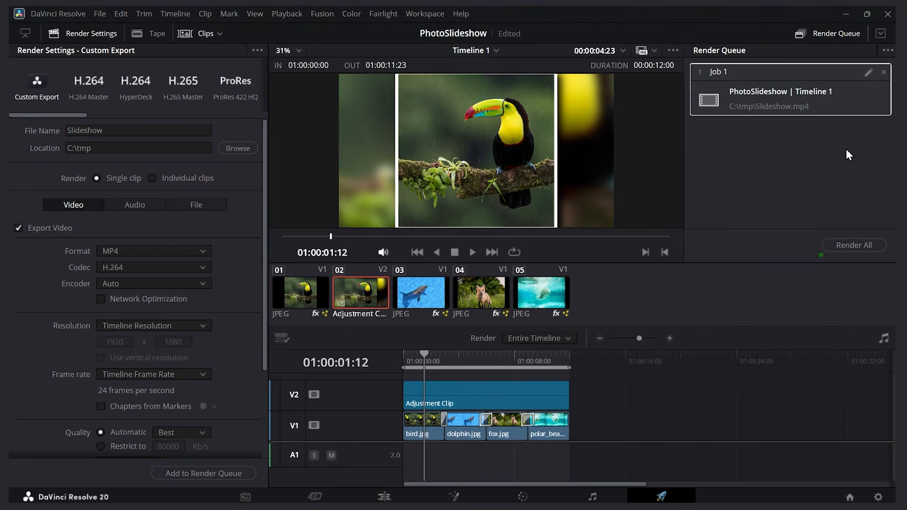
click(855, 246)
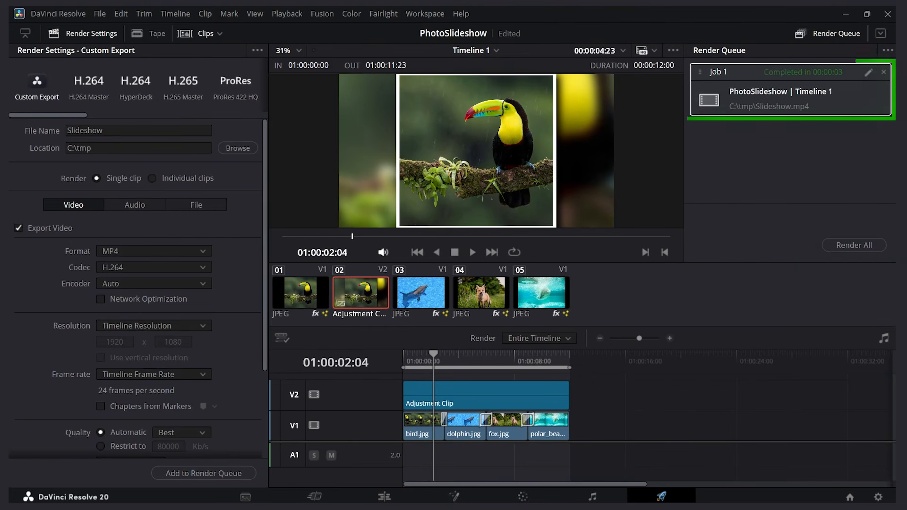